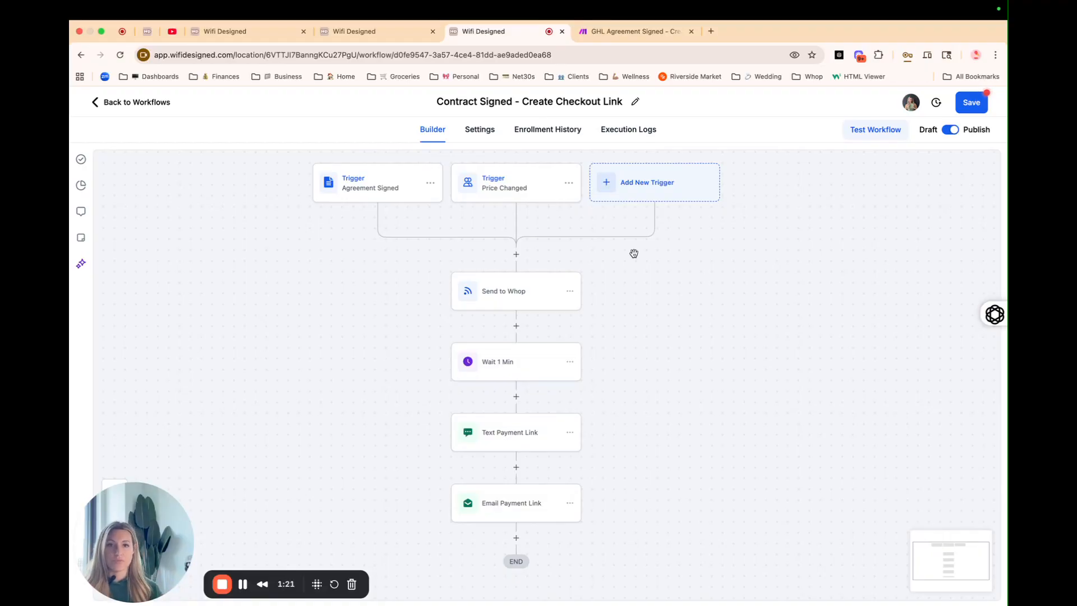
# Step: Switch to the test contact's record with its blank Create Payment fields and empty Checkout Link
pyautogui.click(379, 35)
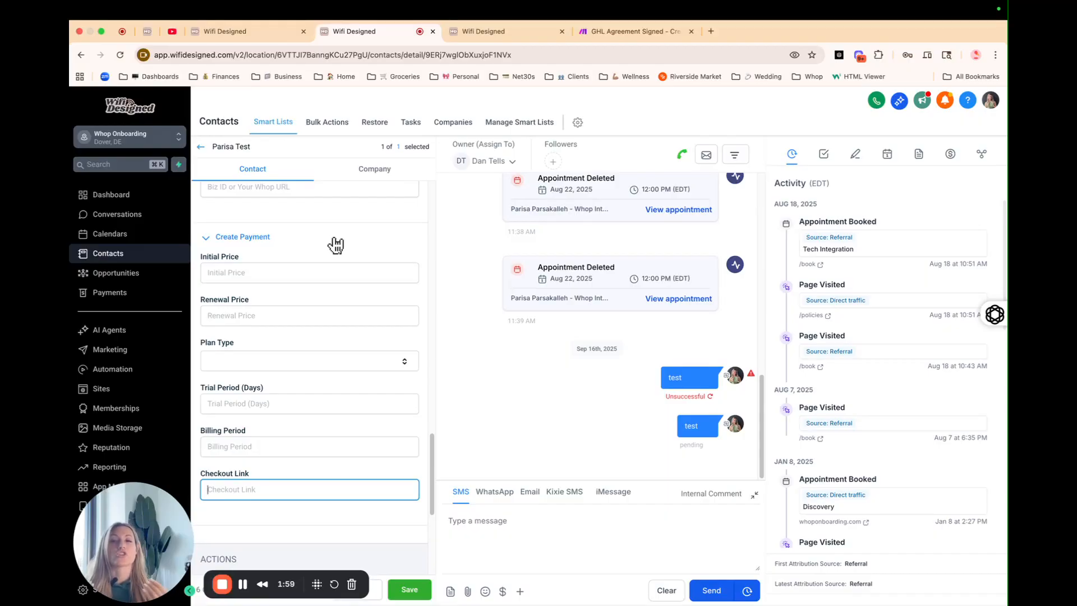
# Step: Enter initial price 100 and renewal price 15, and choose 'renewal' as the plan type
pyautogui.click(293, 280)
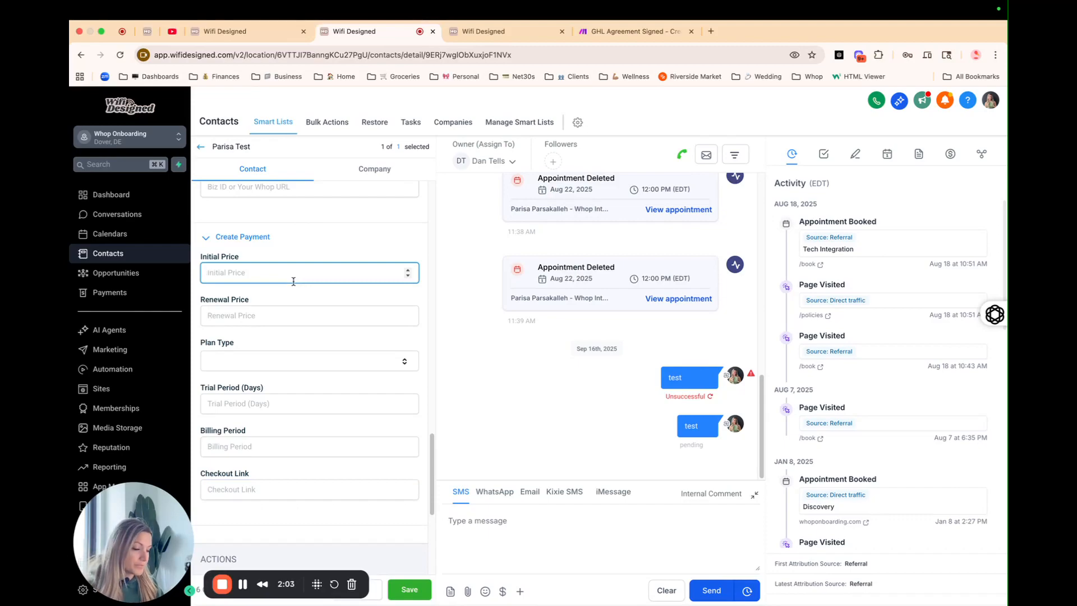
pyautogui.write('100')
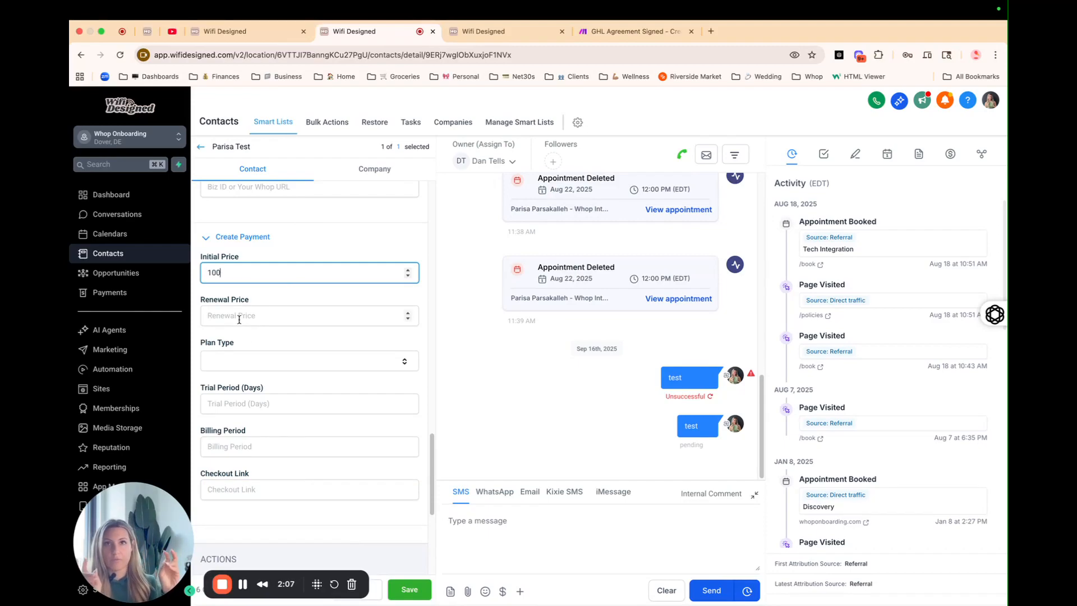
pyautogui.click(239, 319)
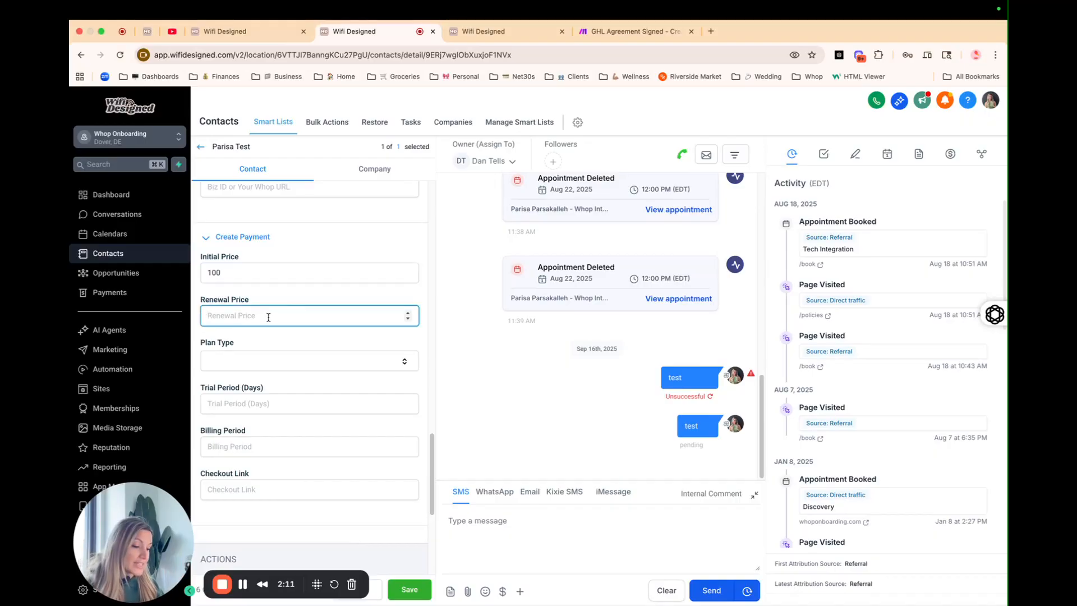
pyautogui.write('15')
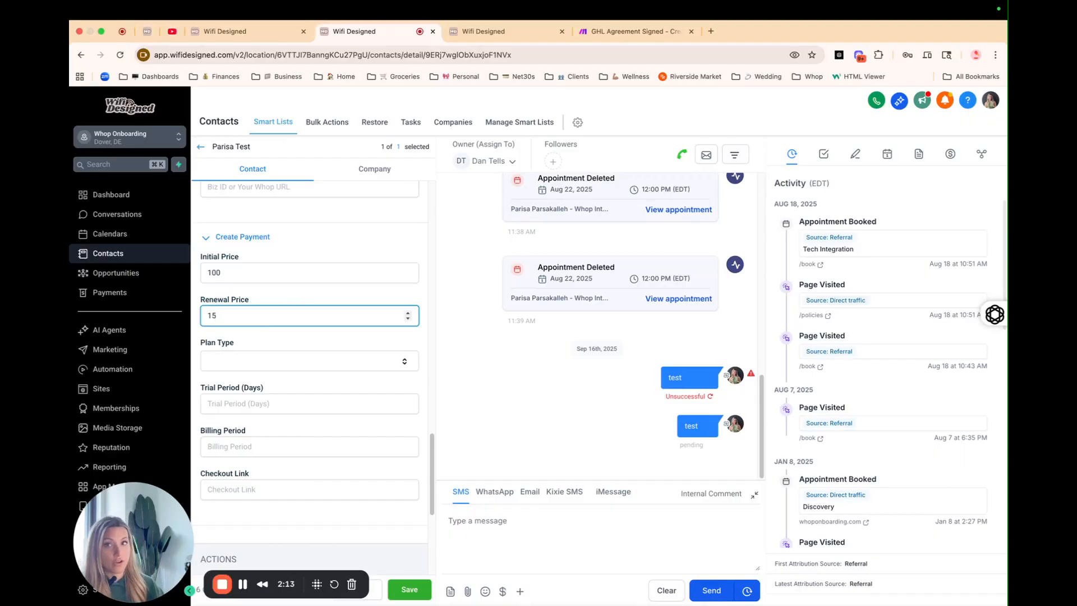
pyautogui.click(262, 363)
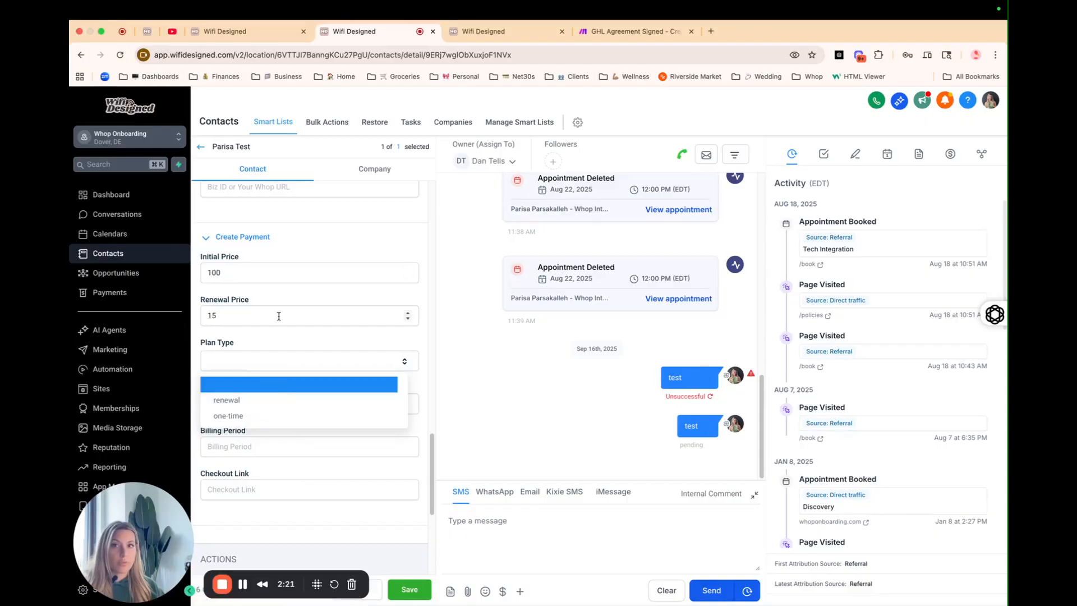
pyautogui.click(245, 401)
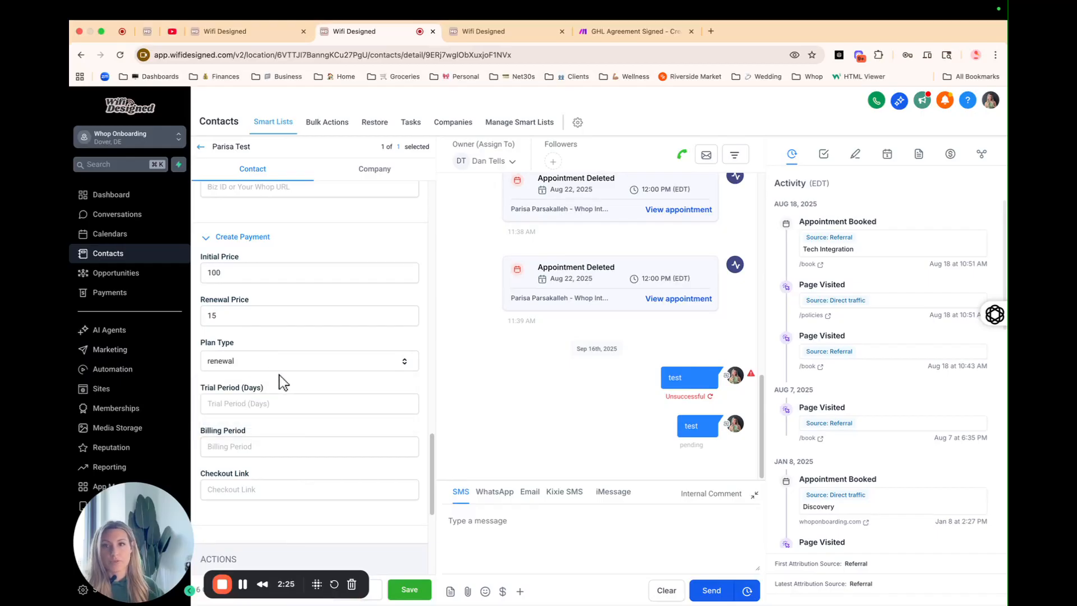
pyautogui.scroll(-1, 282, 380)
pyautogui.click(279, 374)
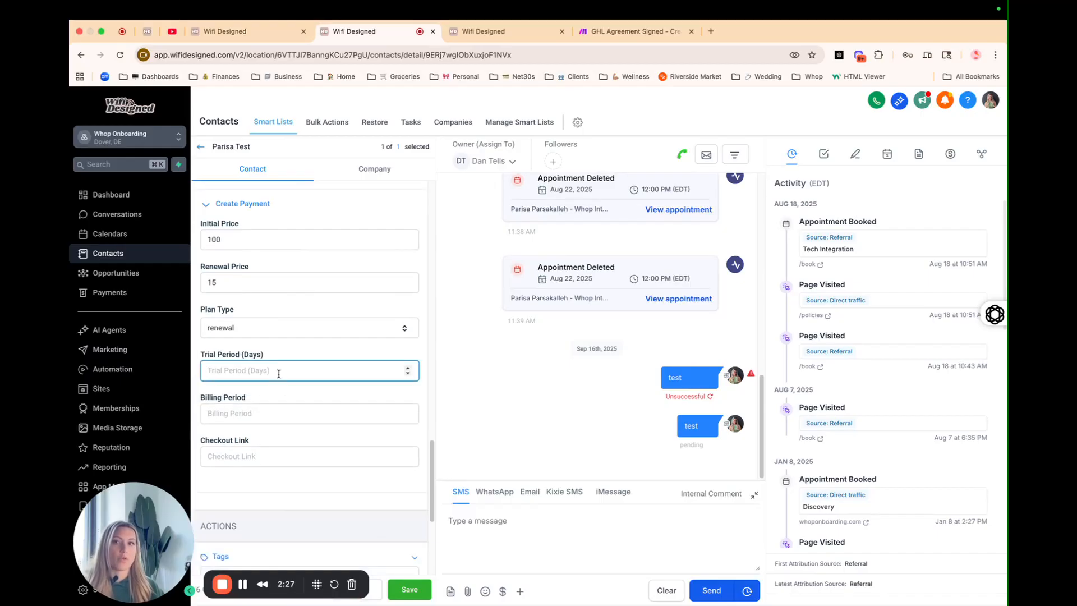
pyautogui.scroll(1, 265, 339)
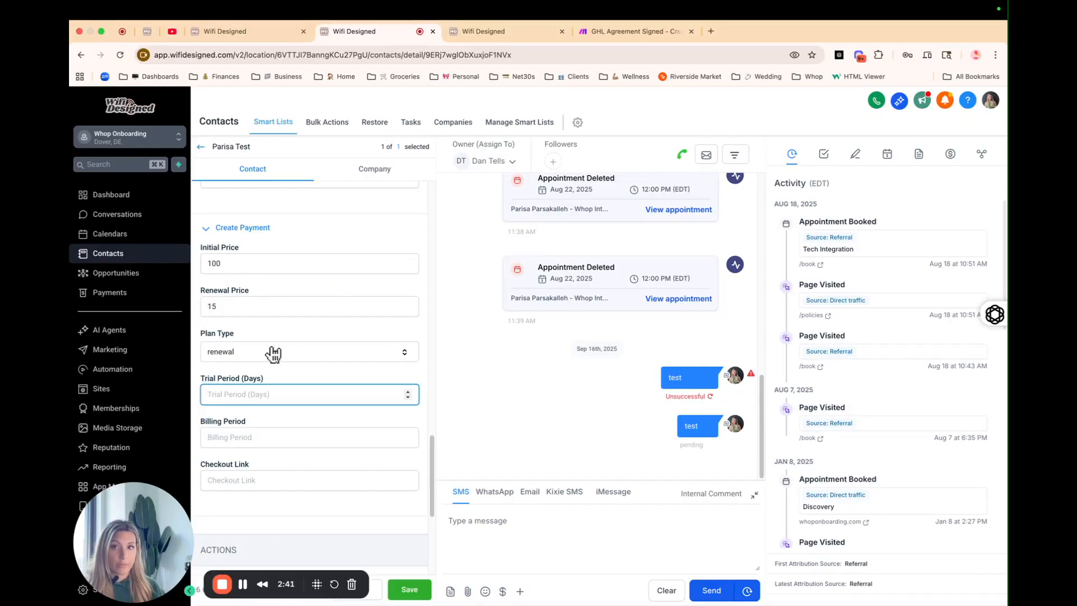
# Step: Keep plan type 'renewal', enter trial period 7 days and billing period 30, then return to the workflow
pyautogui.click(250, 363)
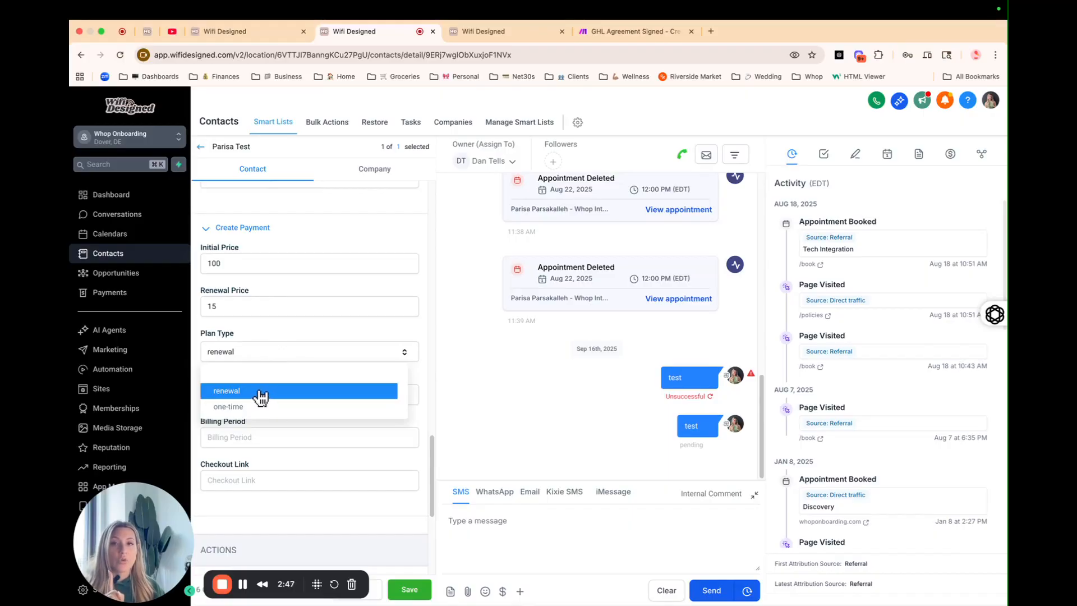
pyautogui.click(289, 338)
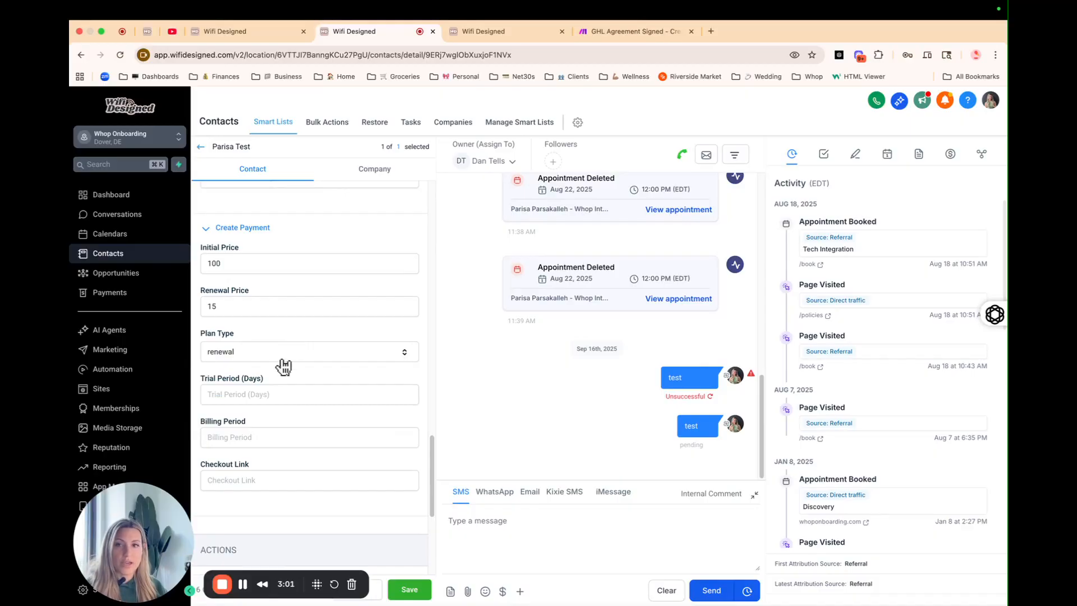
pyautogui.click(258, 398)
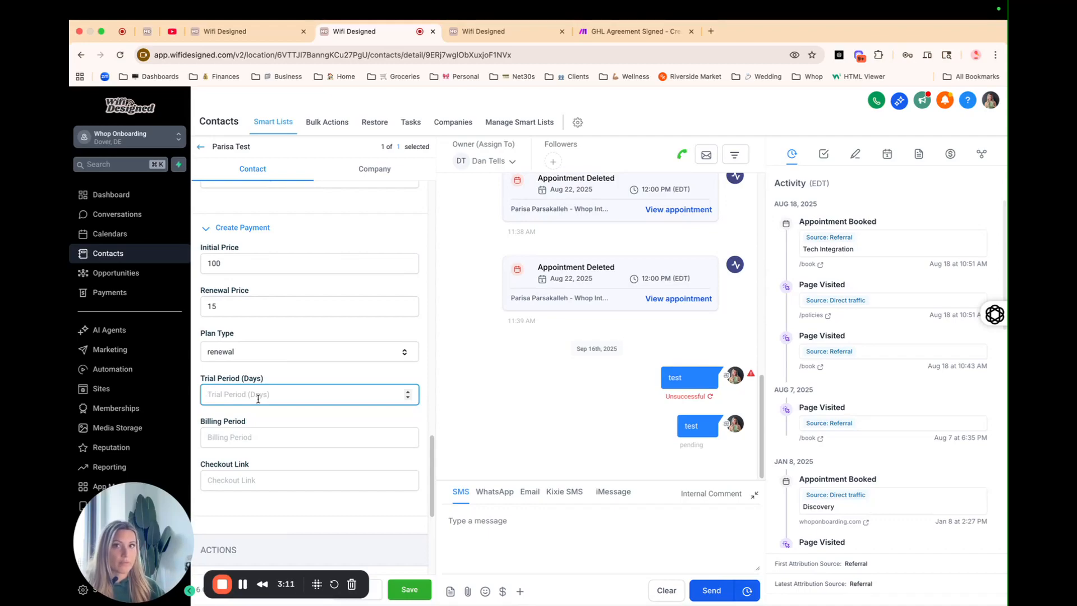
pyautogui.write('7')
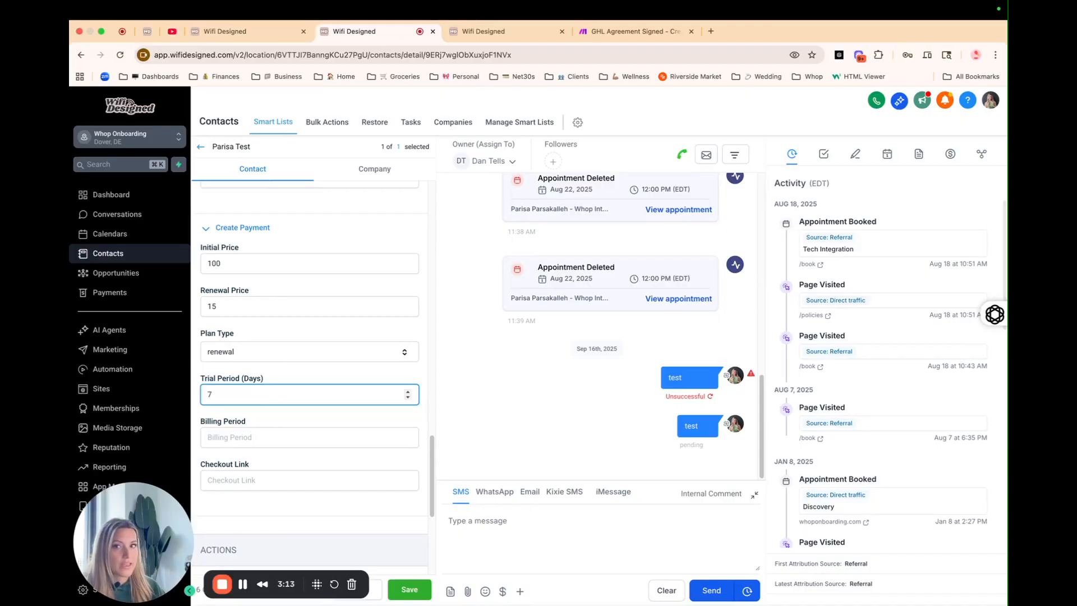
pyautogui.click(250, 442)
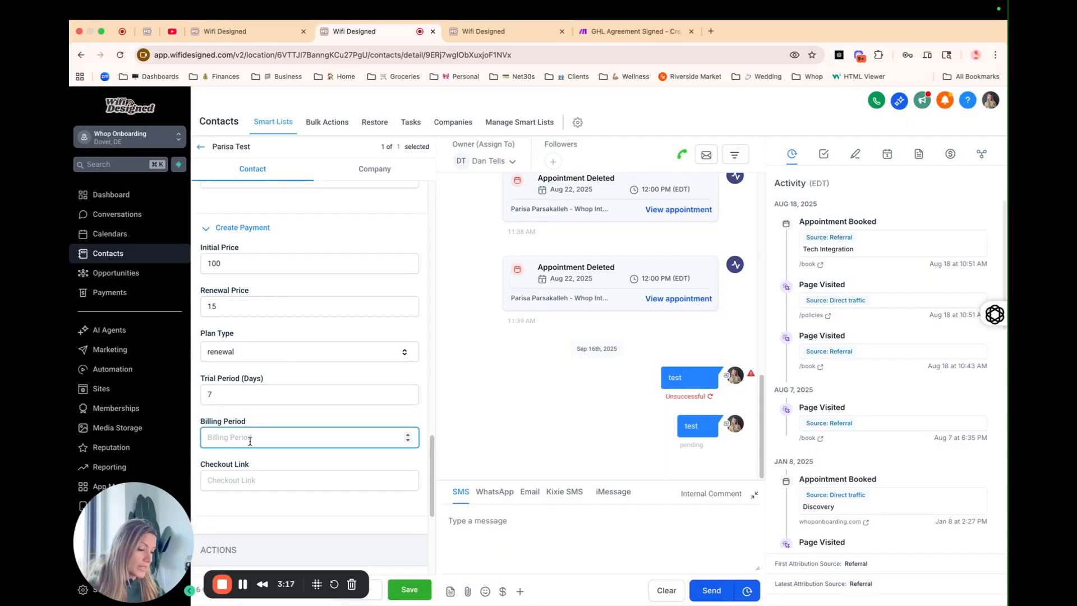
pyautogui.write('30')
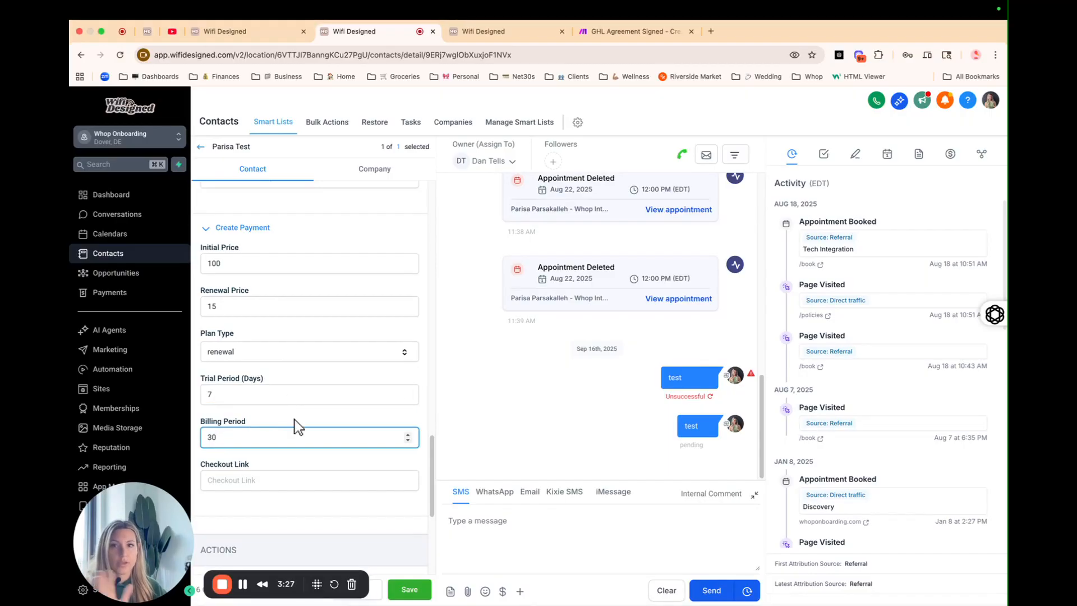
pyautogui.click(271, 481)
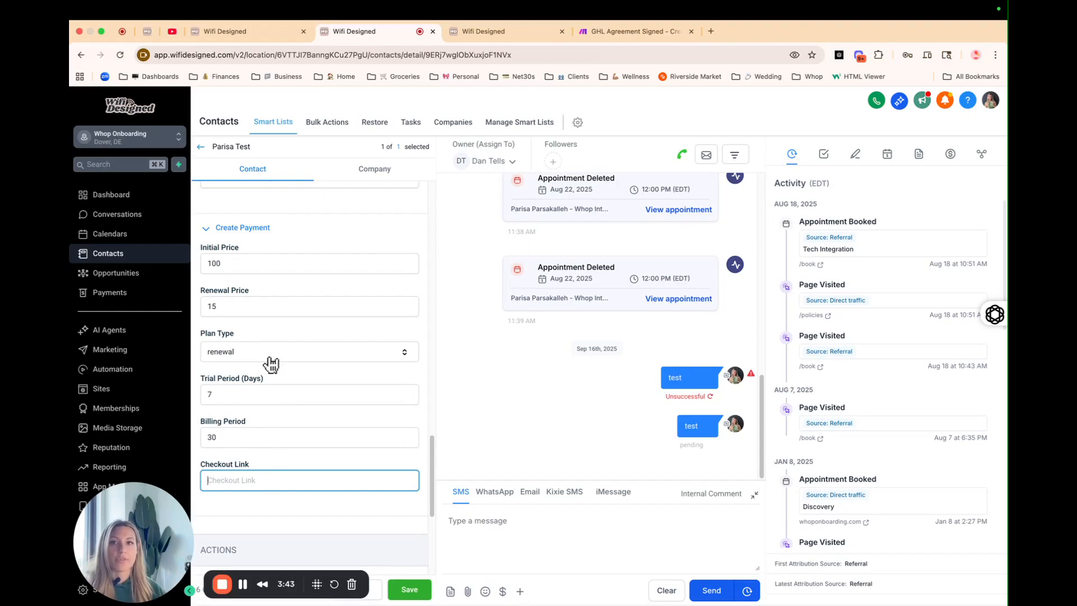
pyautogui.click(482, 32)
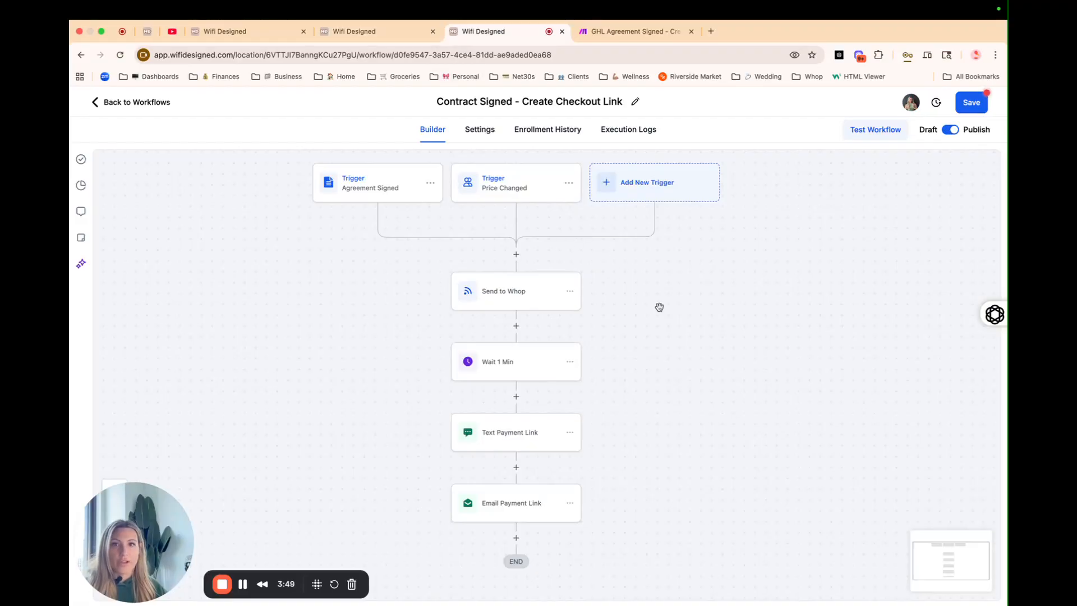
# Step: Inspect the Send to Whop webhook step's settings and its Action Name, then go to Make.com
pyautogui.moveTo(659, 306); pyautogui.dragTo(641, 300)
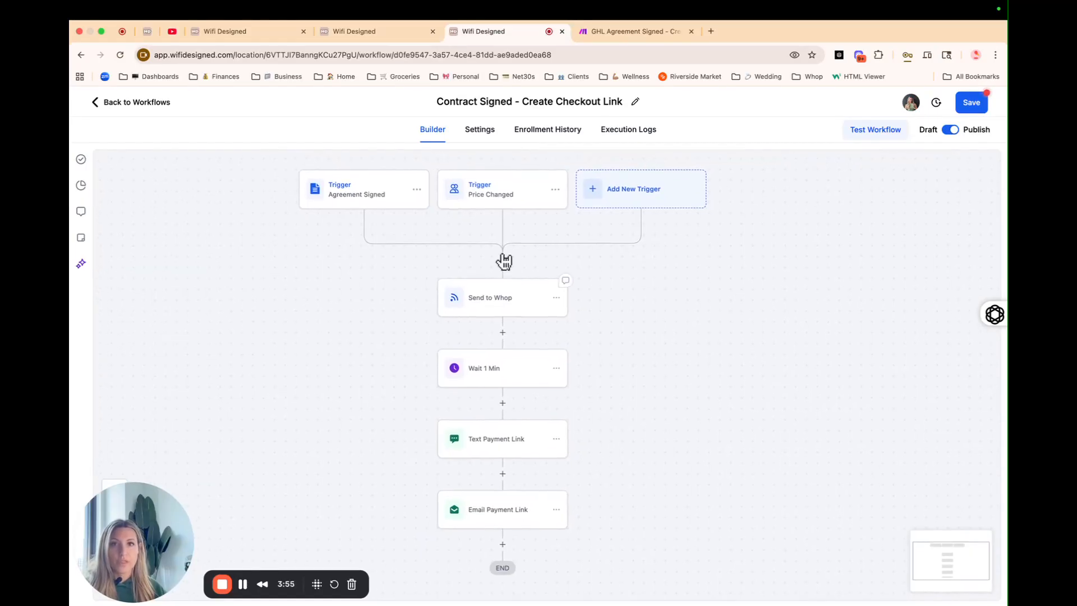
pyautogui.click(465, 310)
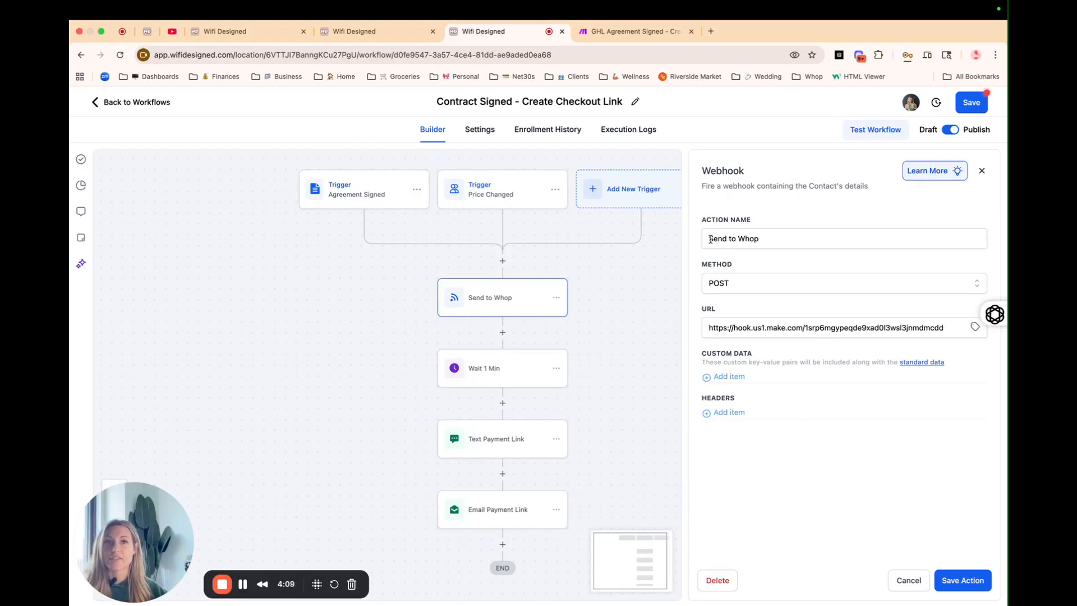
pyautogui.click(736, 236)
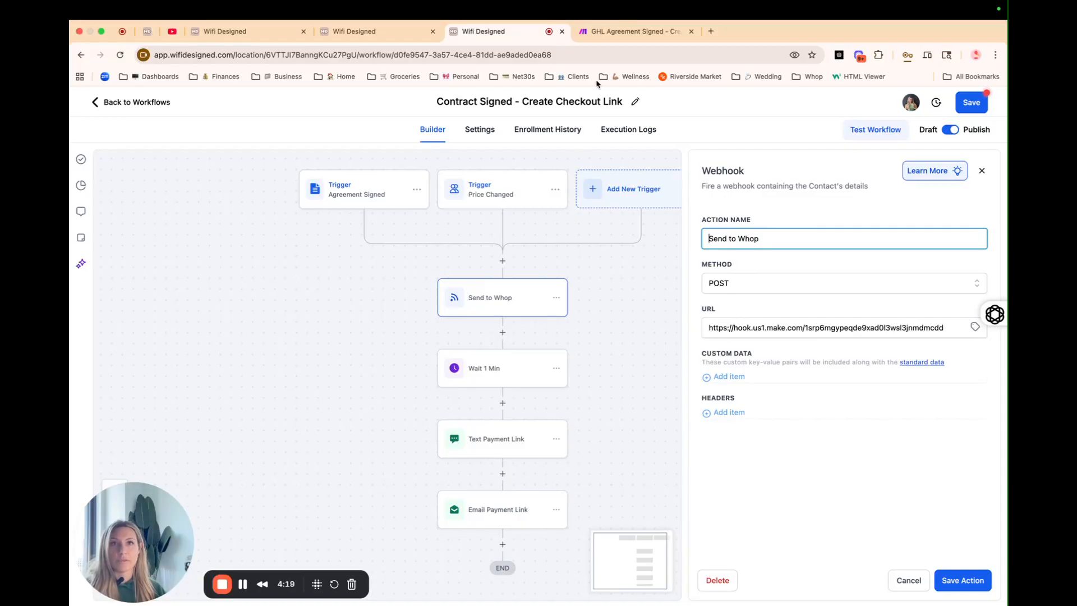
pyautogui.click(611, 34)
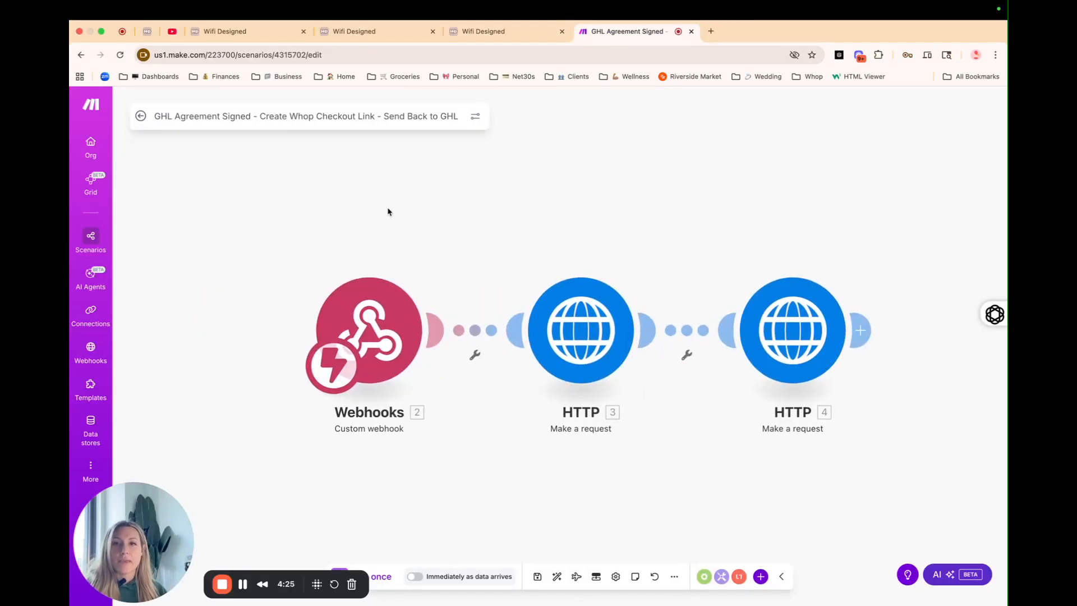
# Step: Check the GHL Agreement webhook URL in Make.com, then go back to the Send to Whop settings
pyautogui.click(369, 332)
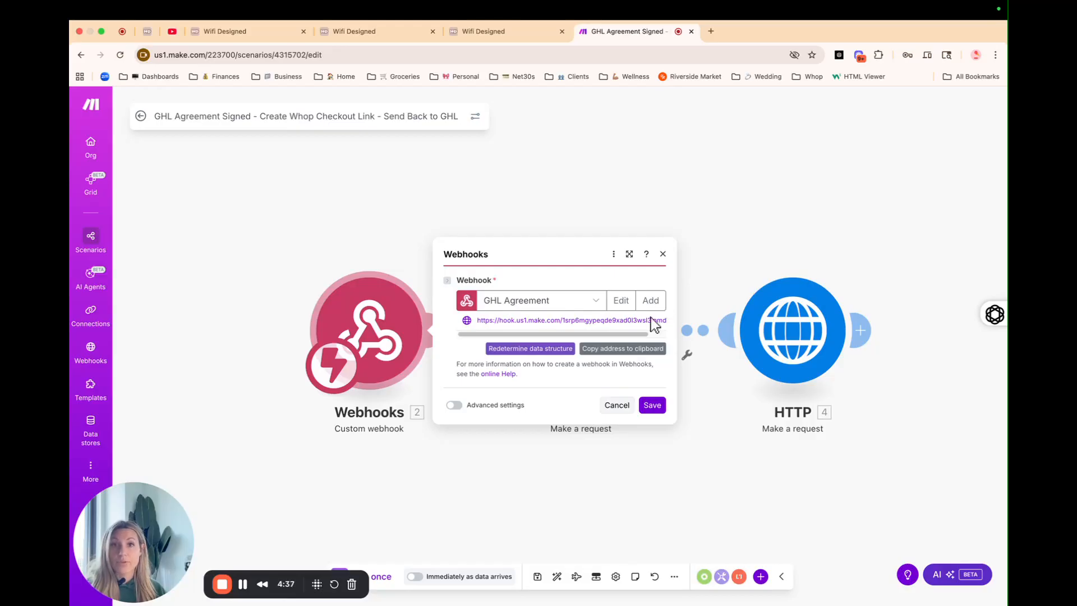
pyautogui.click(463, 29)
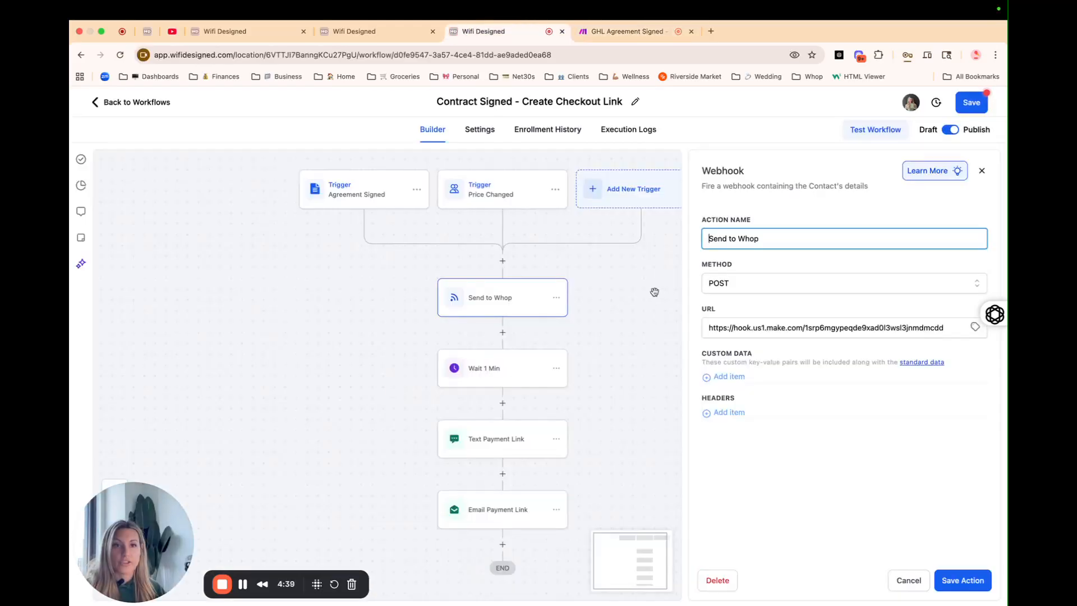
# Step: Save the Send to Whop webhook step and review the 1-minute Wait step
pyautogui.click(961, 580)
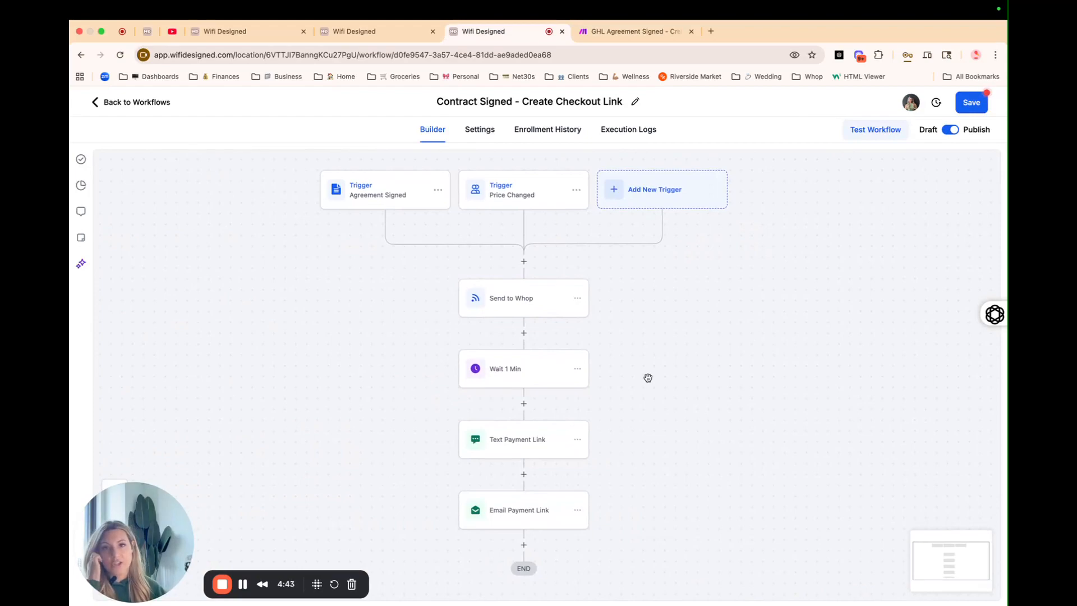
pyautogui.click(524, 380)
pyautogui.moveTo(432, 351)
pyautogui.mouseDown()
pyautogui.moveTo(341, 317)
pyautogui.moveTo(312, 333)
pyautogui.mouseUp()
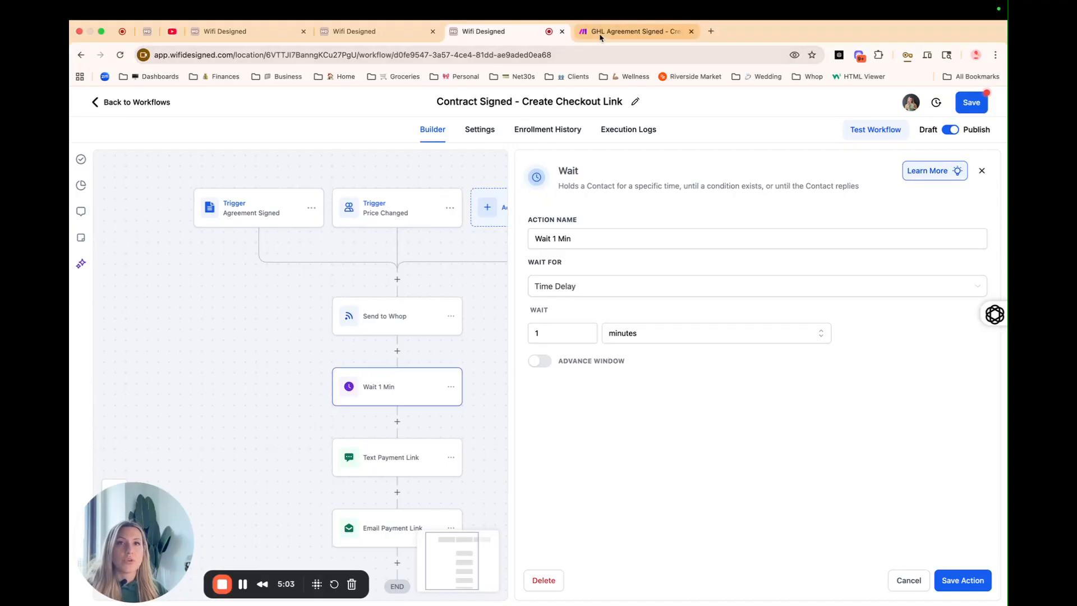
pyautogui.click(622, 31)
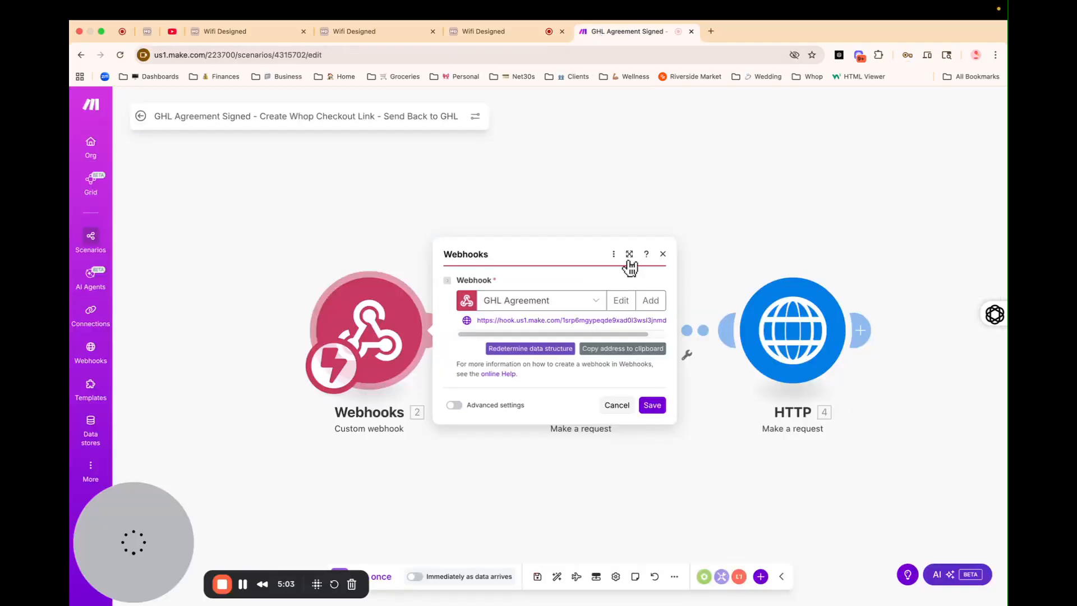
# Step: Open the first HTTP module and review its Whop plans POST: JSON headers and body mapping plan fields
pyautogui.click(663, 254)
pyautogui.moveTo(705, 210); pyautogui.dragTo(692, 219)
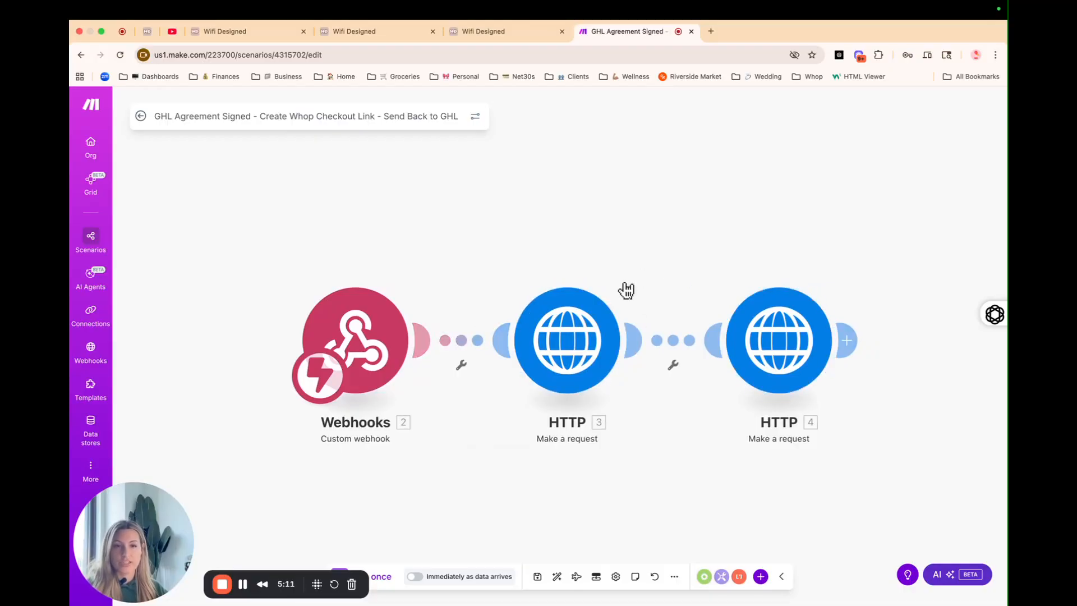
pyautogui.click(243, 584)
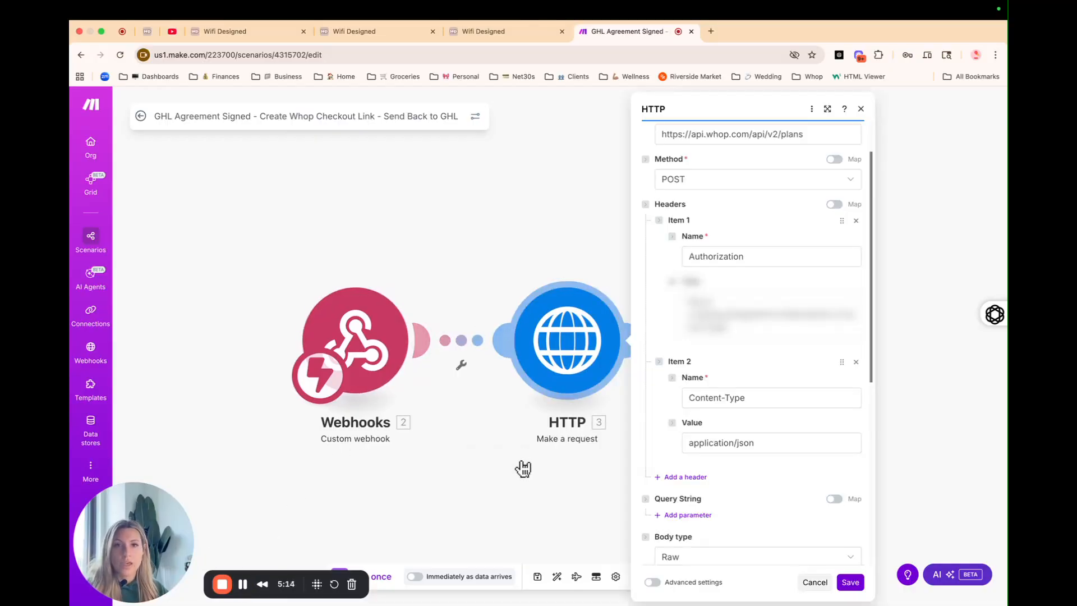
pyautogui.moveTo(522, 472); pyautogui.dragTo(460, 495)
pyautogui.scroll(1, 632, 303)
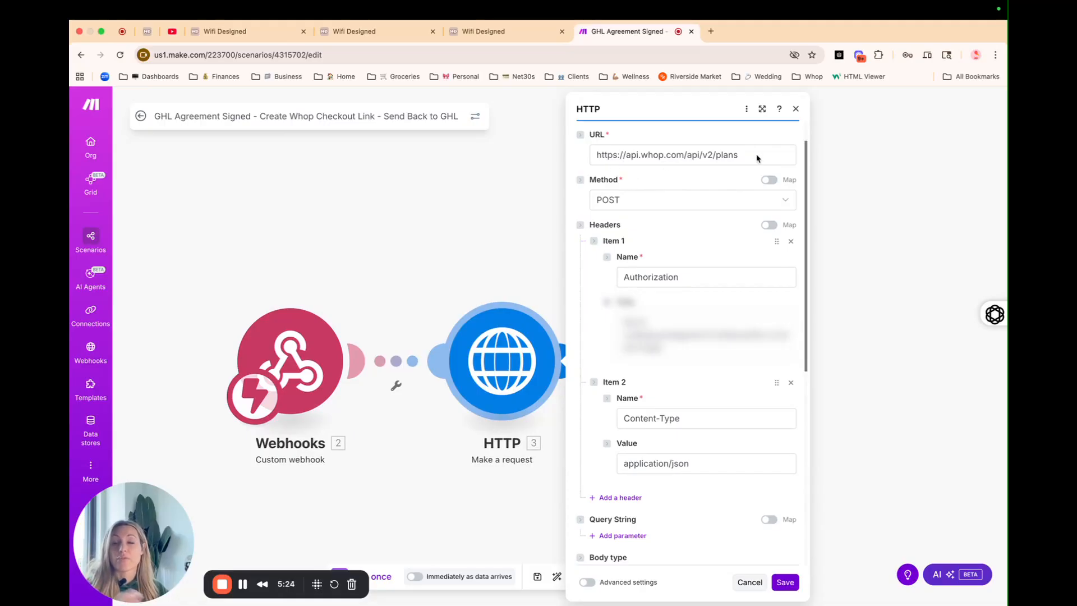
pyautogui.scroll(-1, 656, 196)
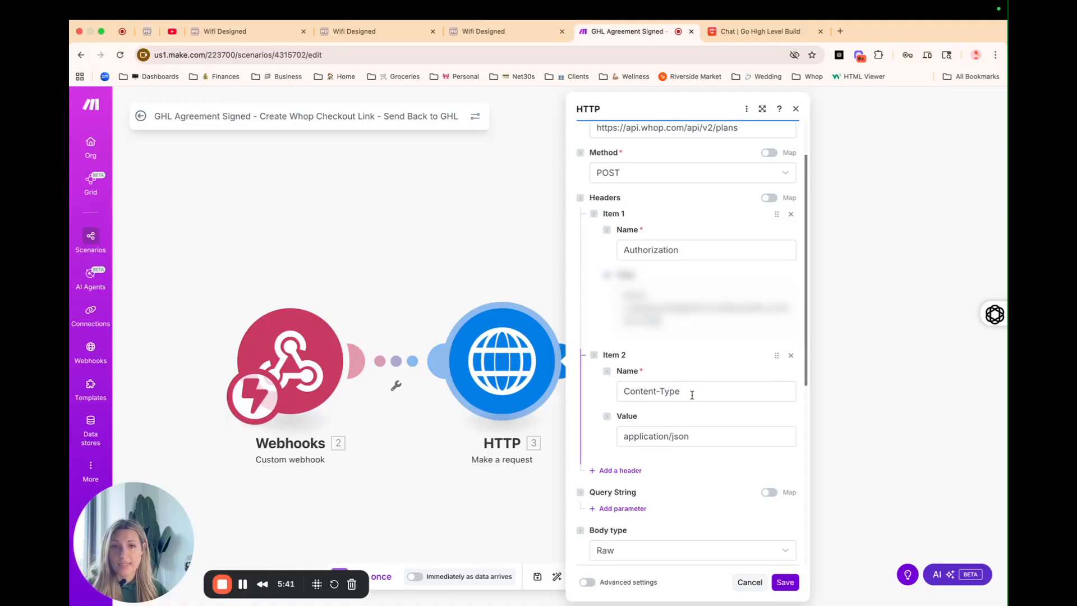
pyautogui.scroll(-3, 697, 387)
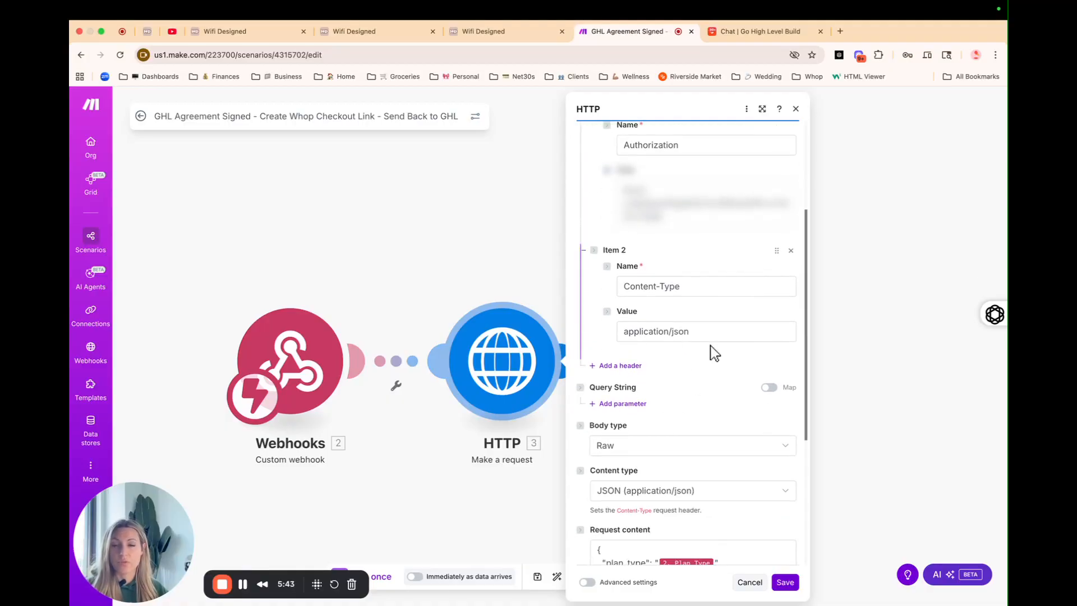
pyautogui.scroll(-3, 711, 348)
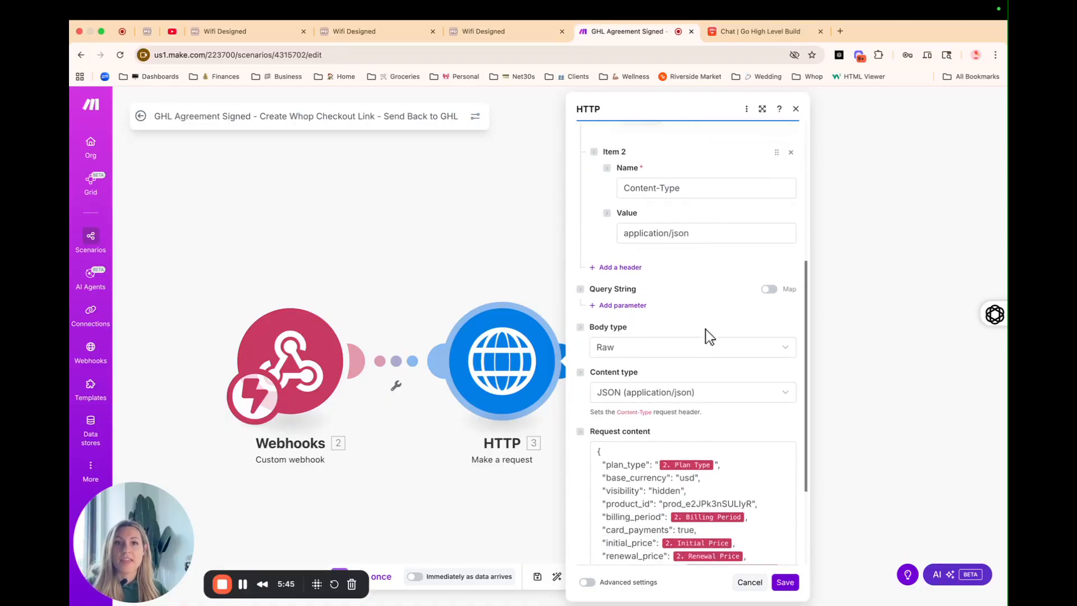
pyautogui.scroll(-1, 705, 329)
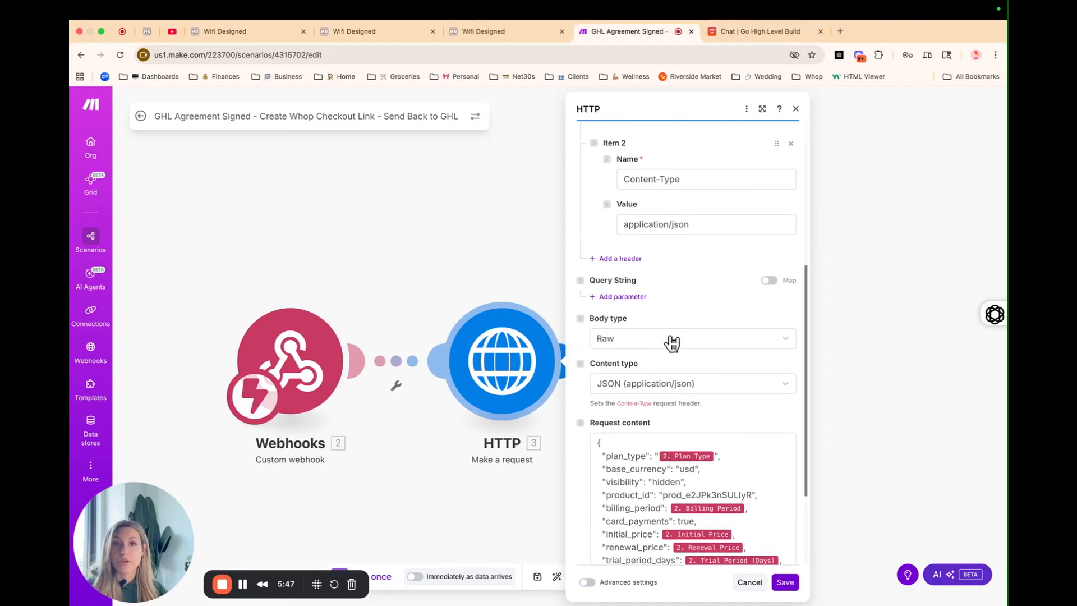
pyautogui.scroll(-2, 701, 336)
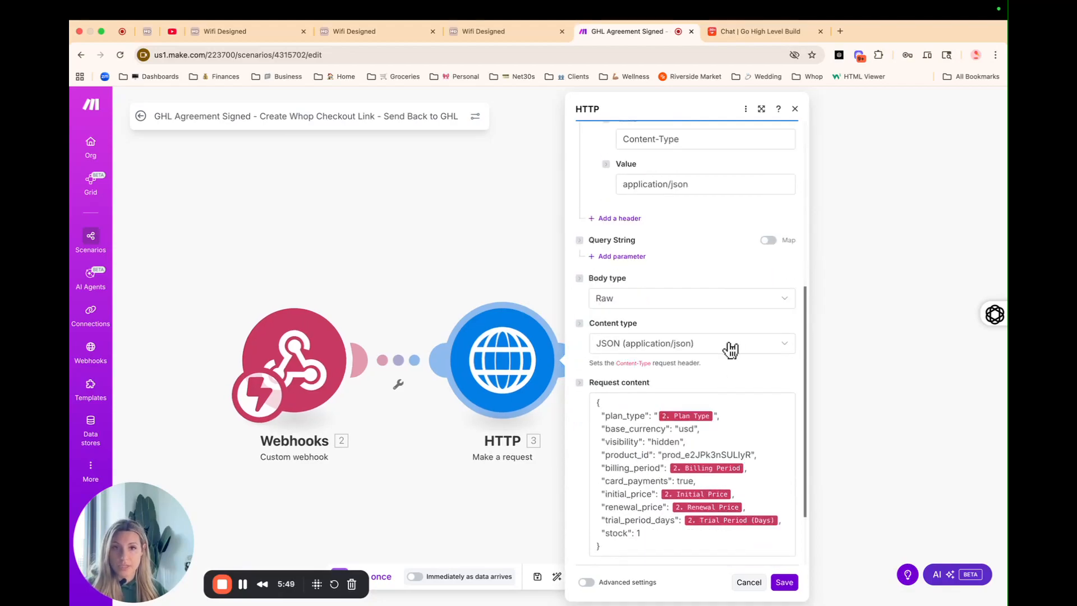
pyautogui.scroll(-3, 731, 350)
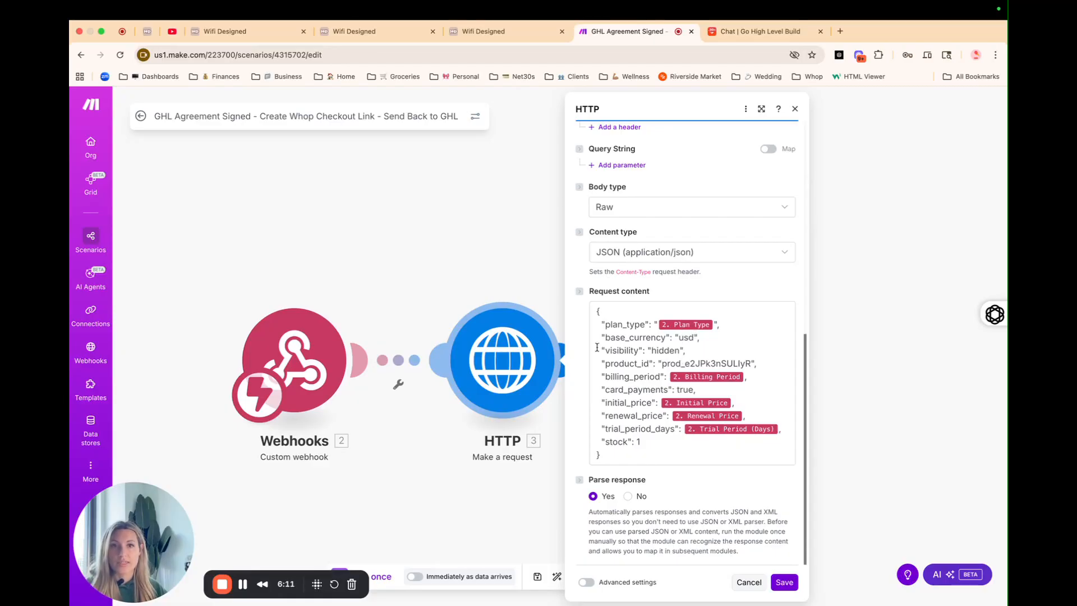
# Step: Inspect the usd currency value in the Whop request body, leaving it unchanged
pyautogui.doubleClick(685, 337)
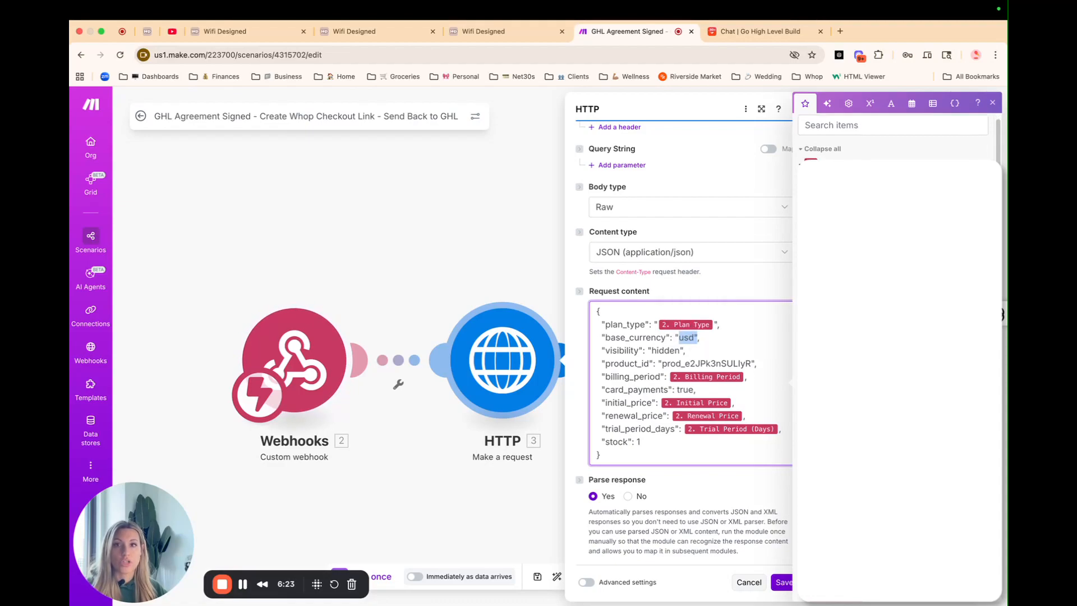
pyautogui.click(732, 347)
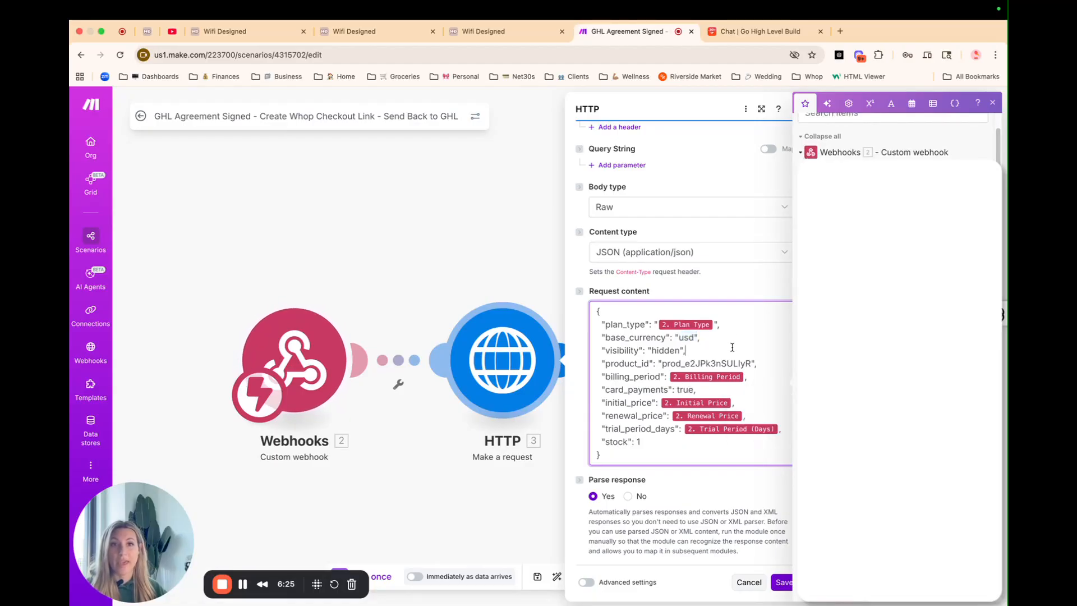
pyautogui.click(992, 103)
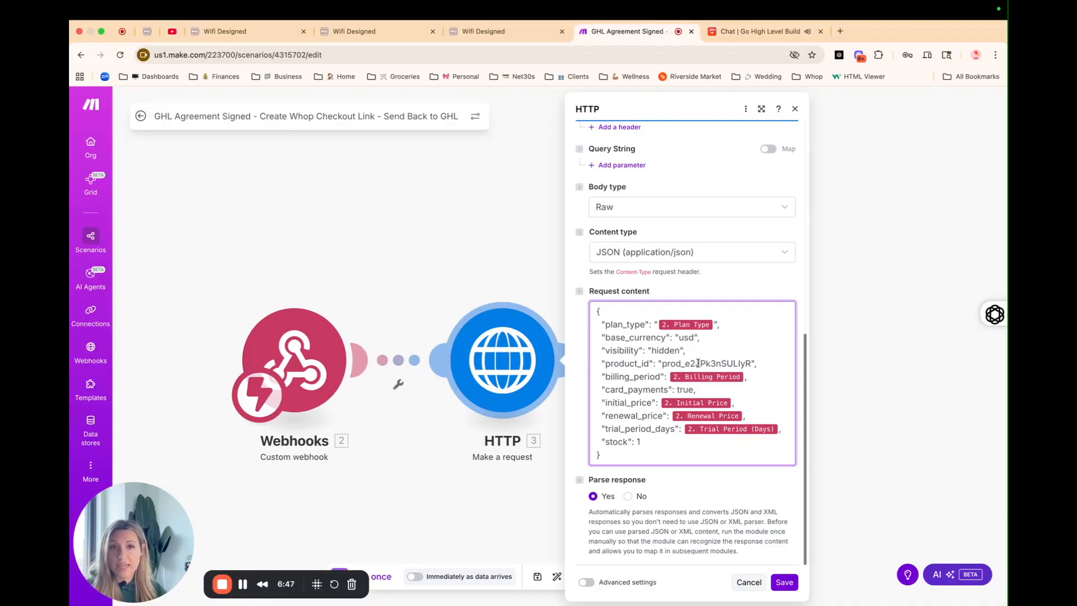
# Step: Check the visibility and product_id values in the body, then return to the Wifi Designed workflow
pyautogui.click(710, 352)
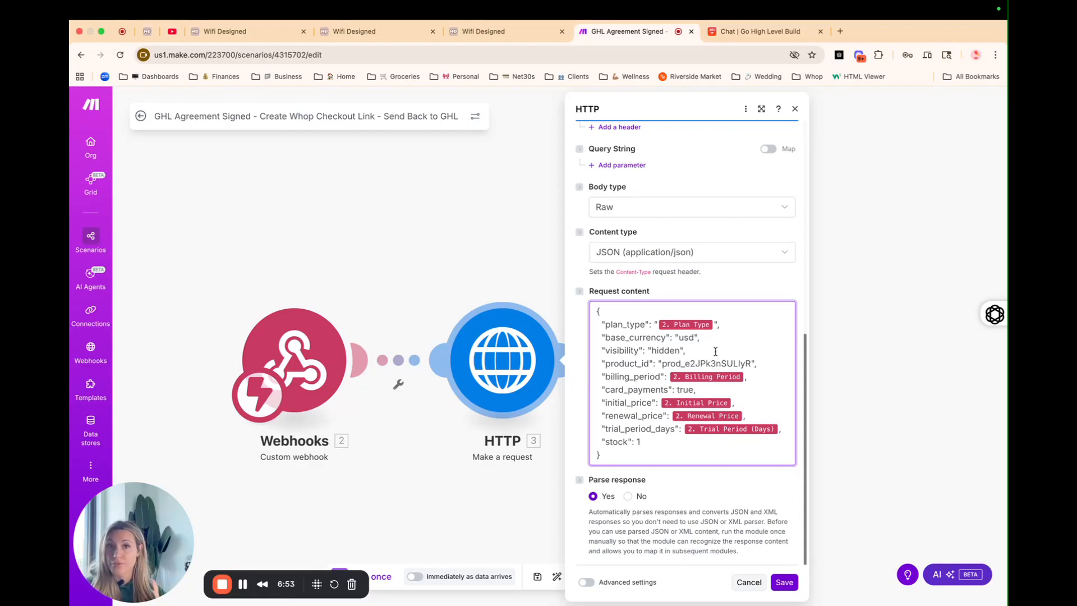
pyautogui.click(661, 363)
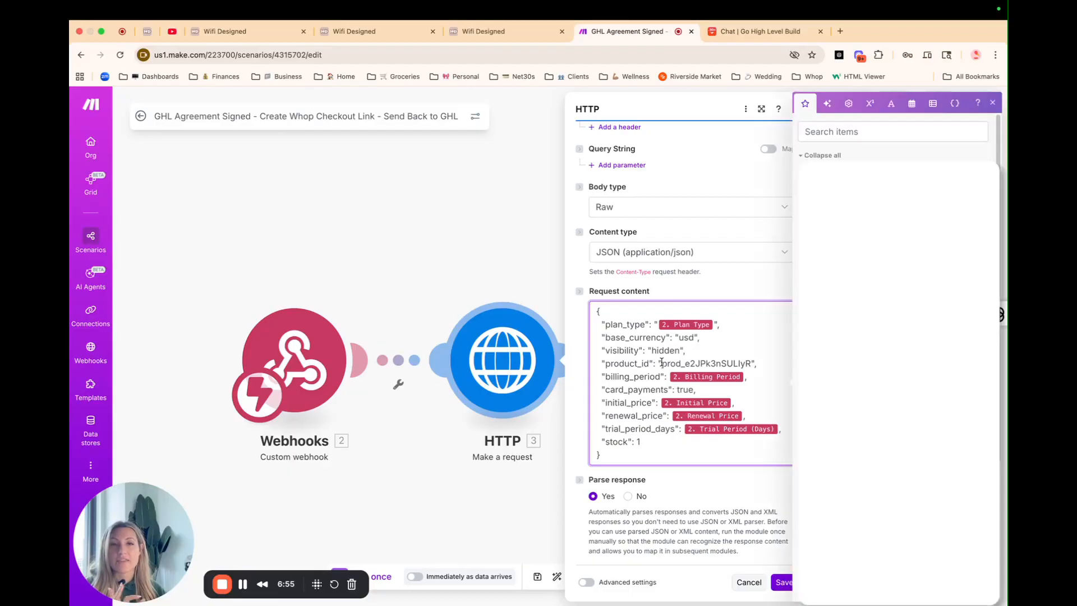
pyautogui.click(992, 103)
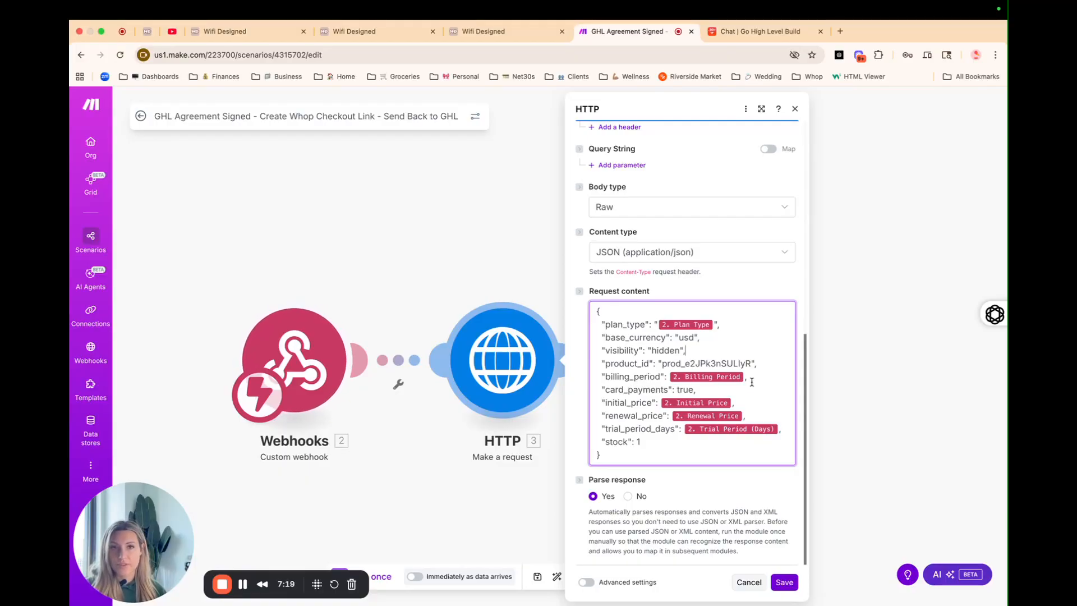
pyautogui.moveTo(700, 377)
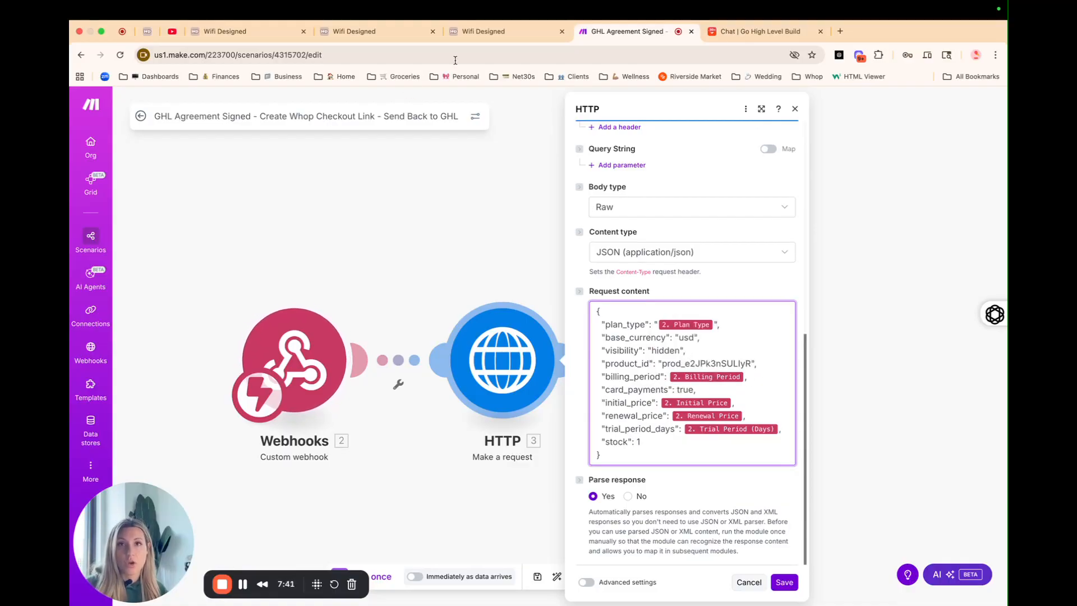
pyautogui.click(474, 32)
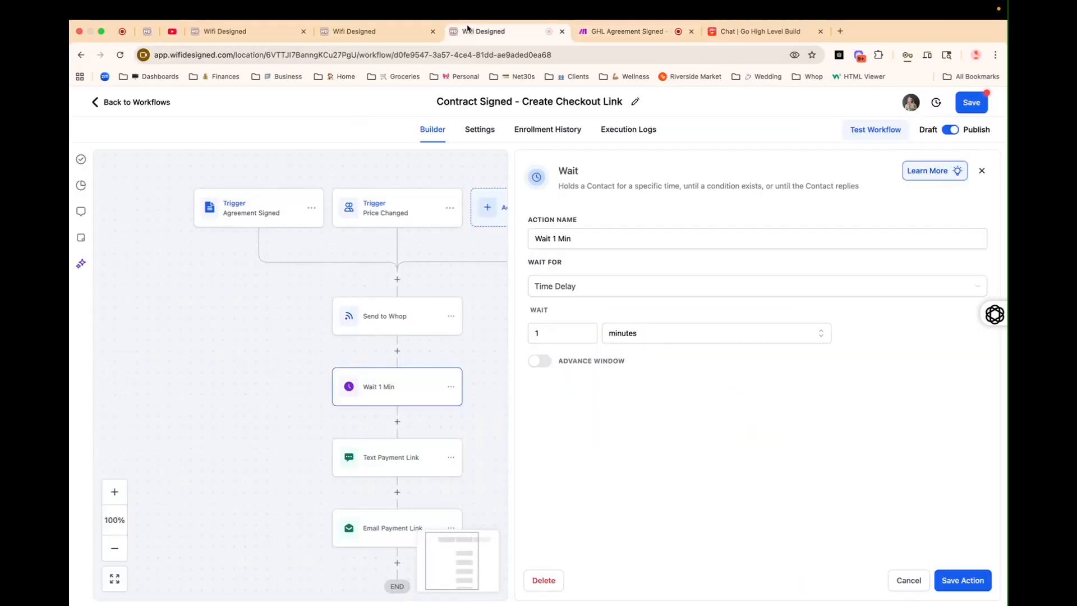
# Step: Close the Wait 1 Min panel and bring up the Test Workflow contact panel before returning to Make
pyautogui.click(982, 171)
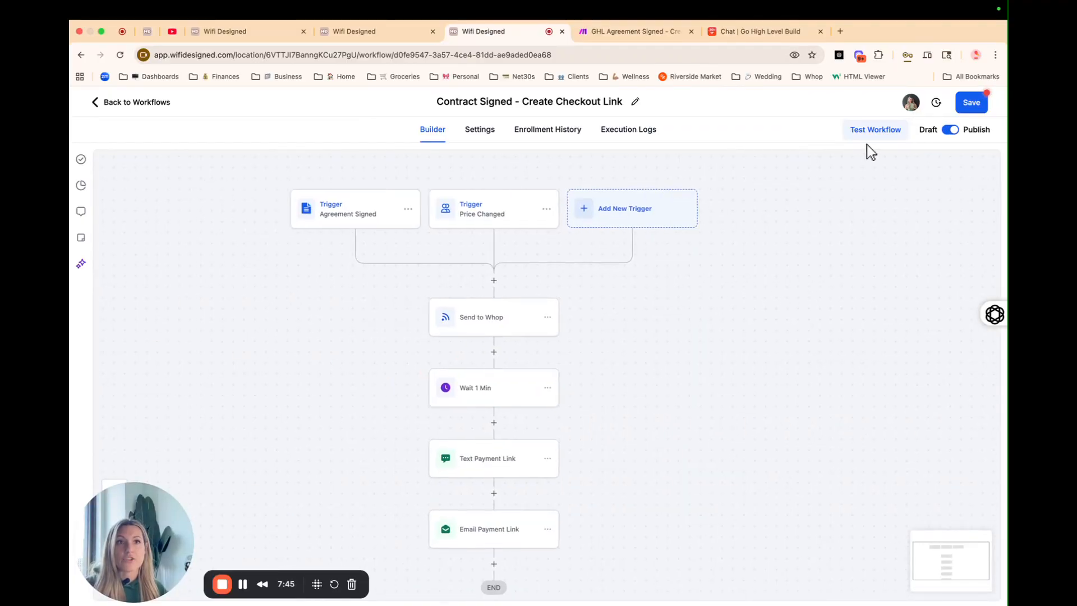
pyautogui.click(873, 133)
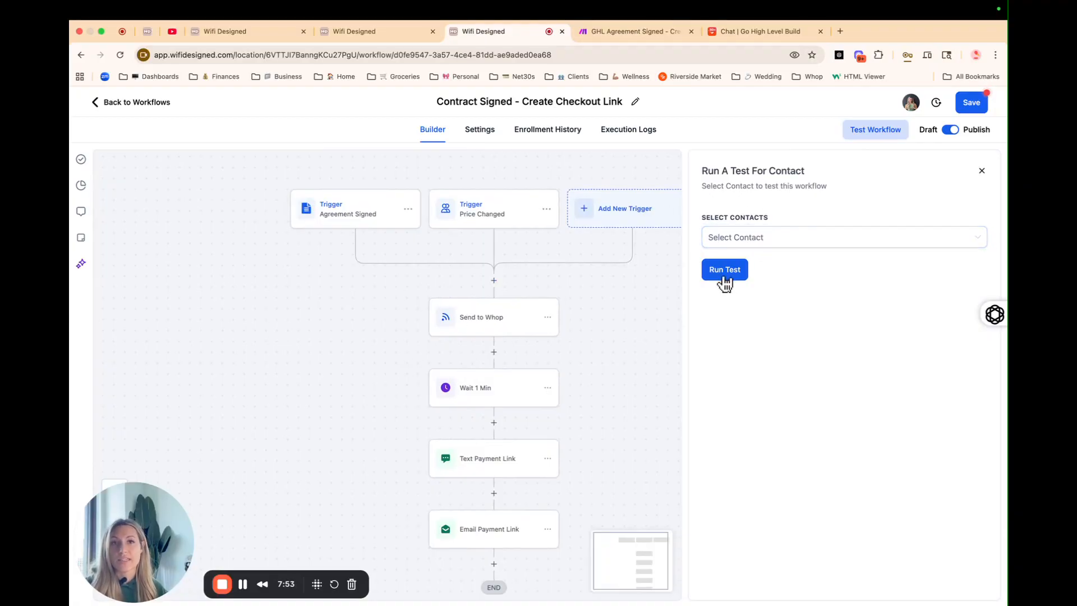
pyautogui.click(633, 31)
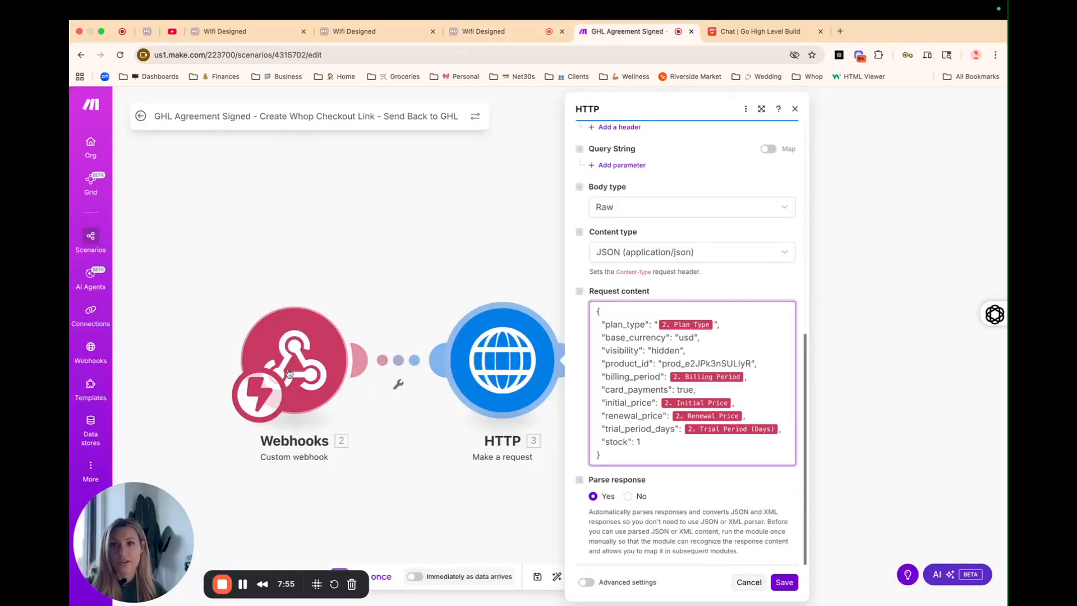
# Step: Review the Whop request body's mappable fields, then open HTTP module 4's contact PUT request
pyautogui.rightClick(299, 359)
pyautogui.click(332, 277)
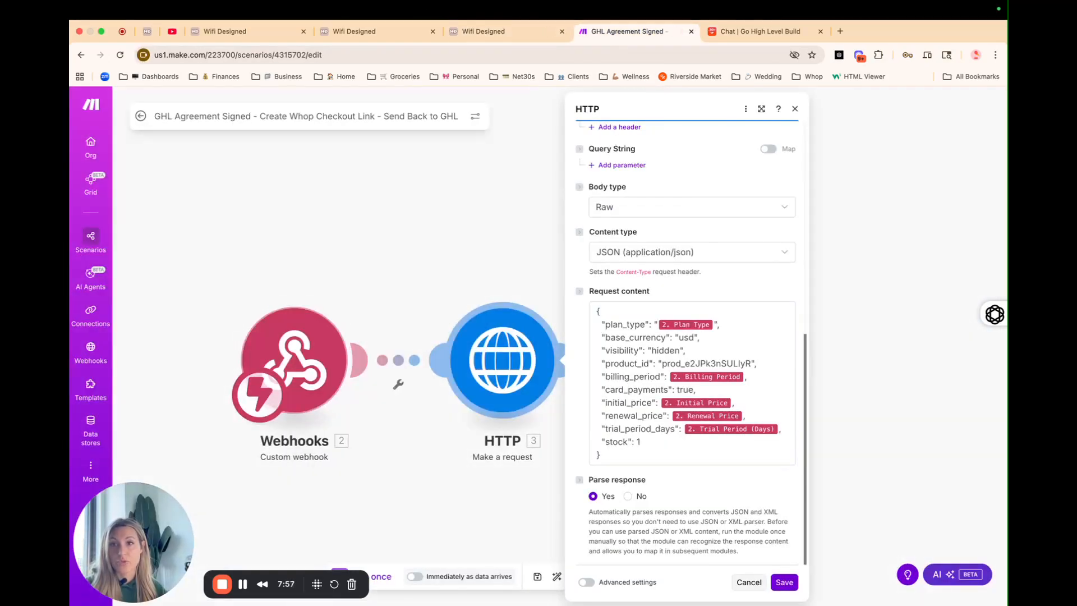
pyautogui.moveTo(406, 504); pyautogui.dragTo(398, 451)
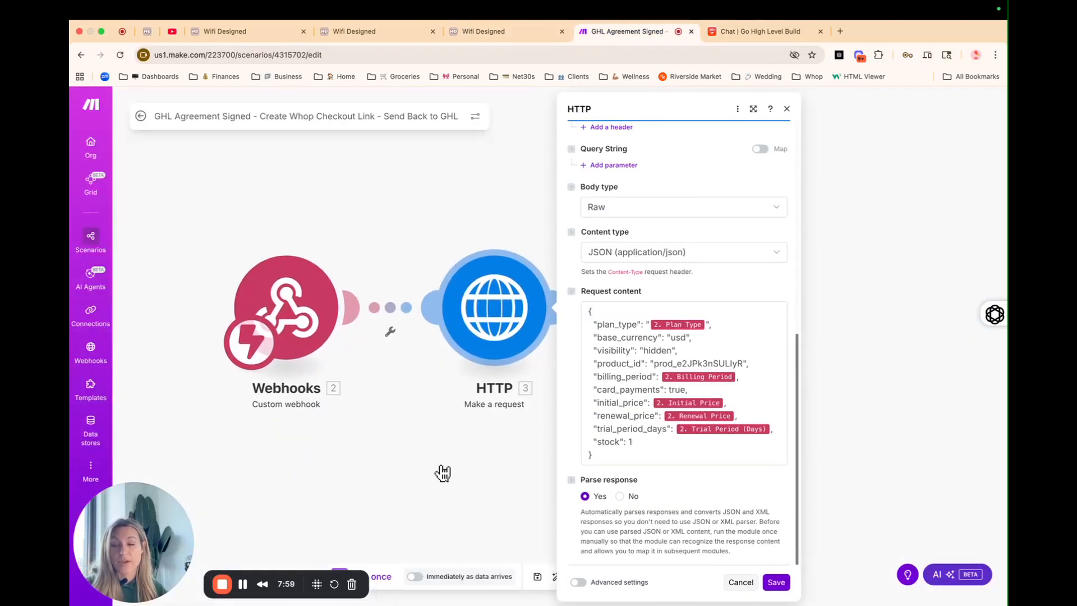
pyautogui.click(705, 324)
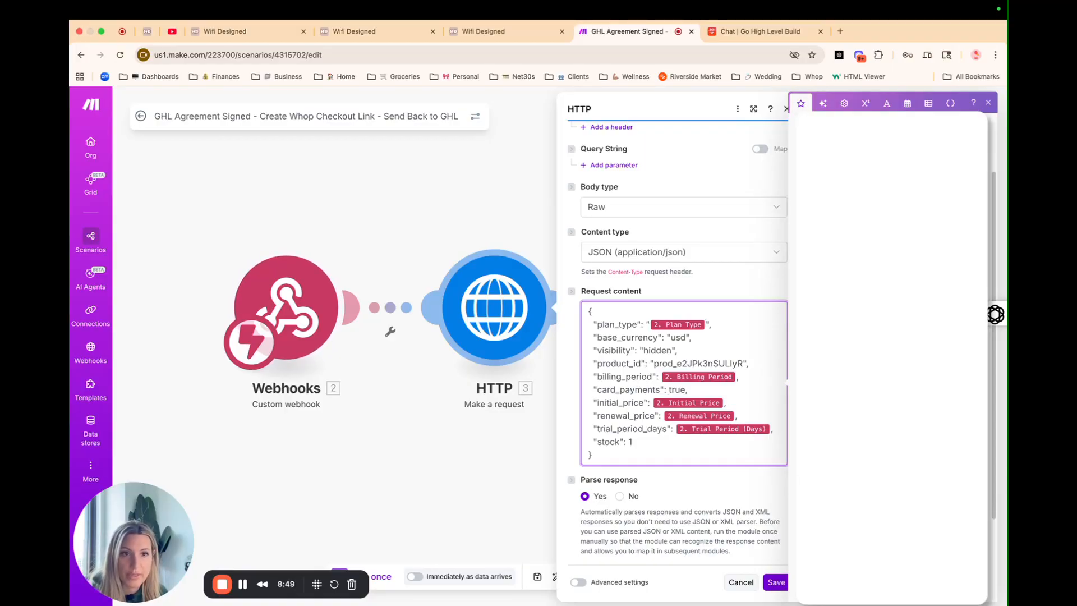
pyautogui.scroll(-1, 892, 359)
pyautogui.scroll(-1, 892, 359)
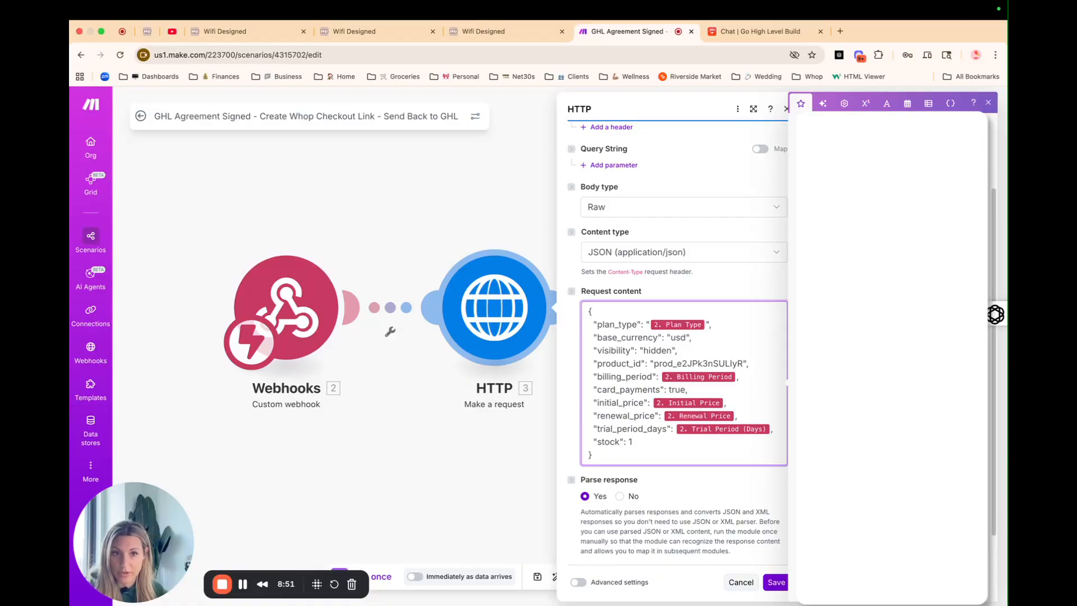
pyautogui.scroll(-1, 891, 359)
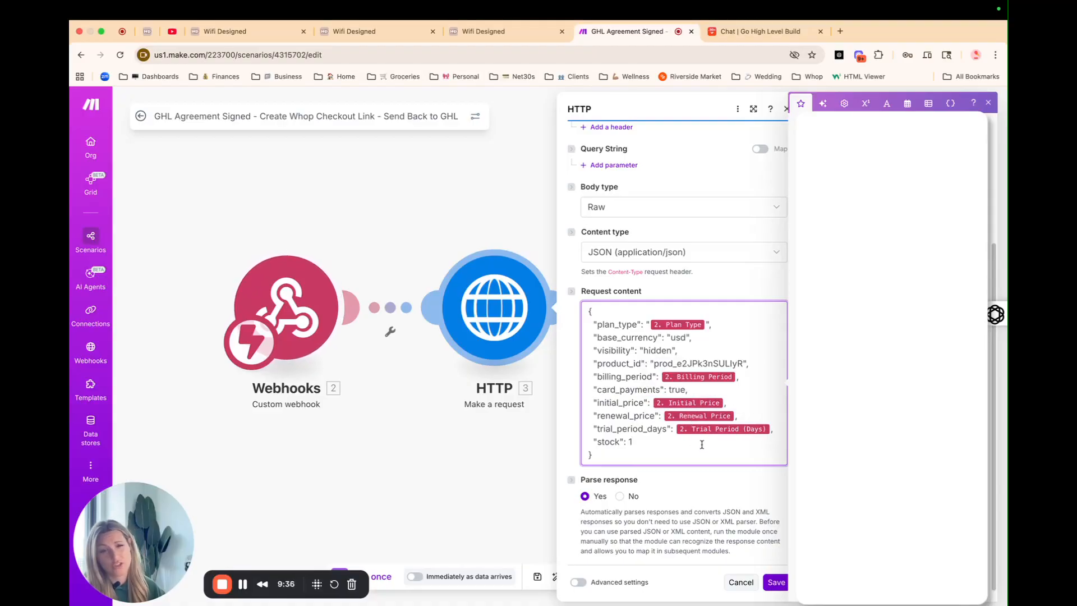
pyautogui.click(988, 102)
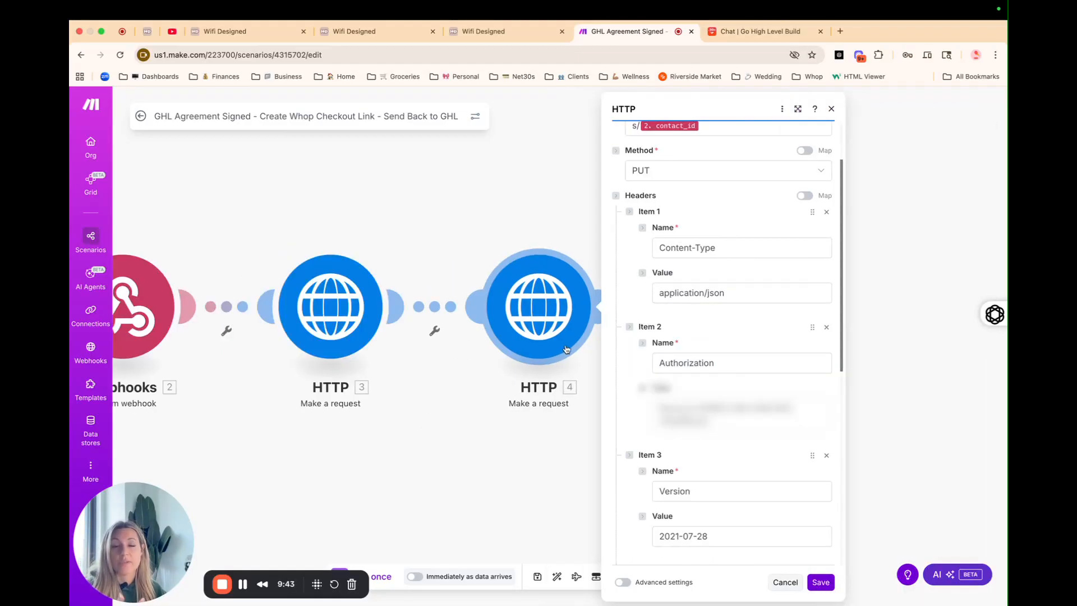
# Step: Check the mappable fields for the contact URL in HTTP module 4's PUT request
pyautogui.scroll(2, 673, 214)
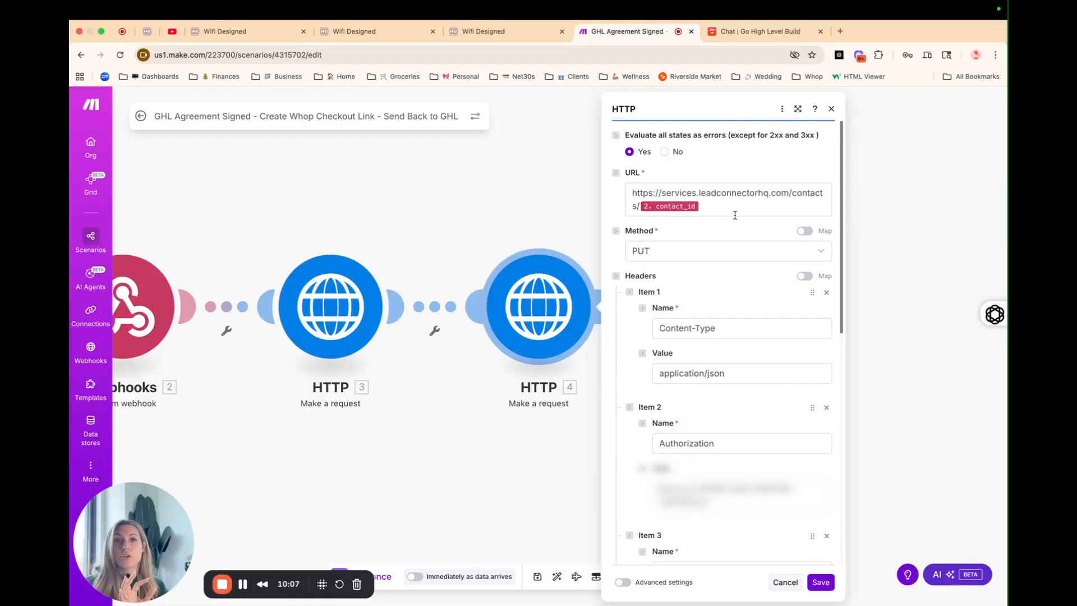
pyautogui.click(712, 207)
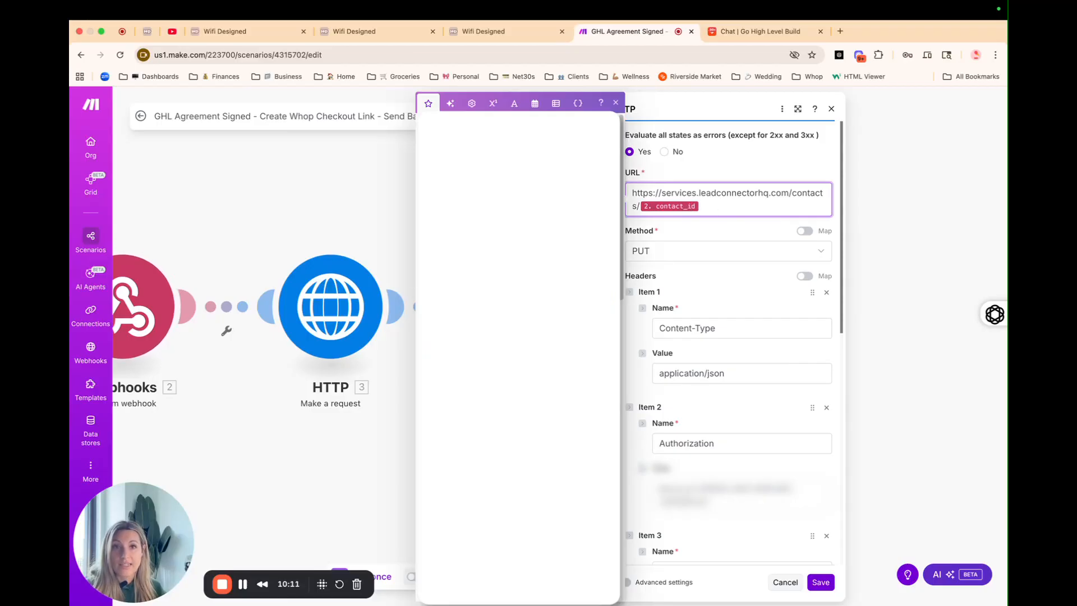
pyautogui.scroll(-10, 518, 359)
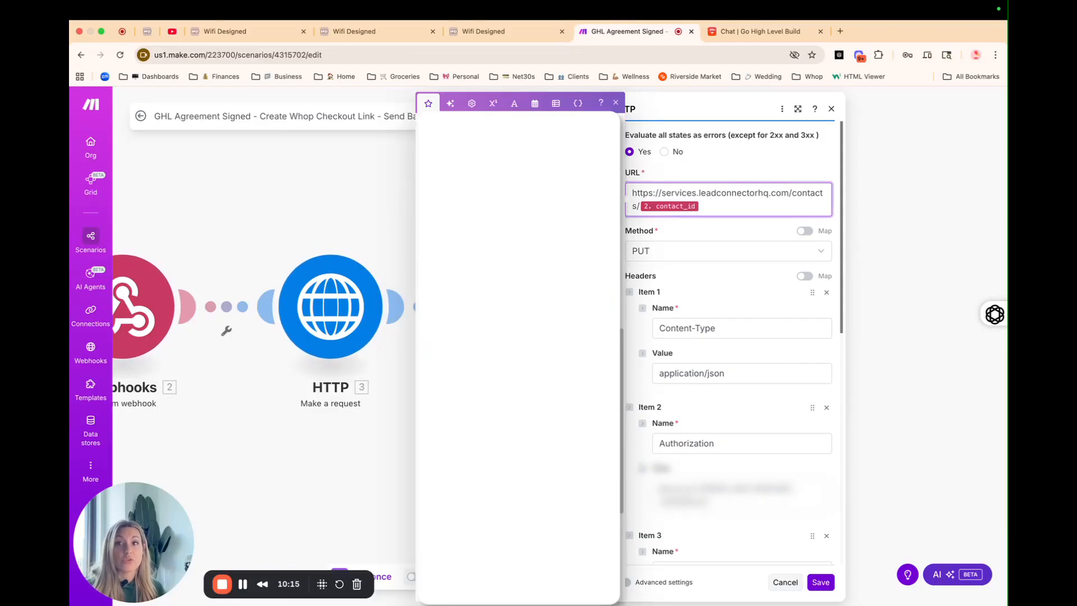
pyautogui.scroll(-1, 518, 359)
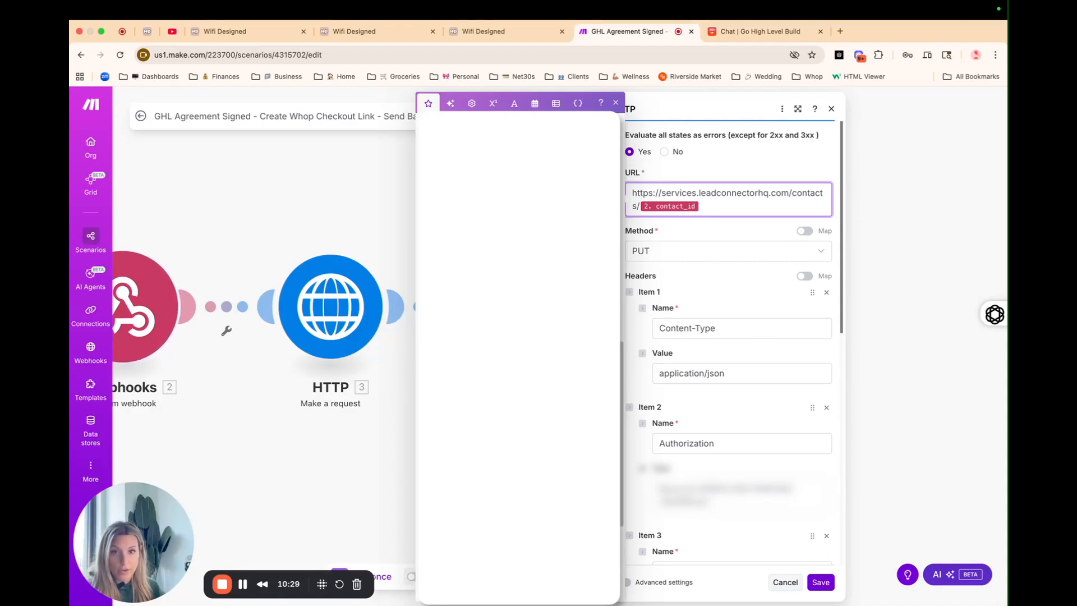
pyautogui.click(617, 105)
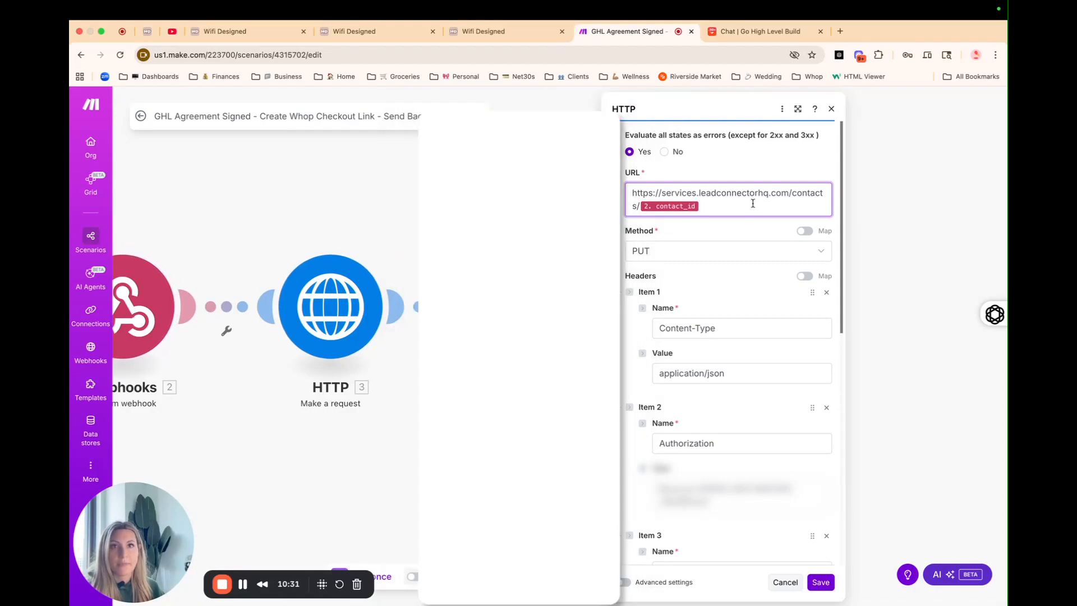
# Step: Review the Content-Type application/json, Authorization and Version 2021-07-28 headers
pyautogui.scroll(-1, 755, 211)
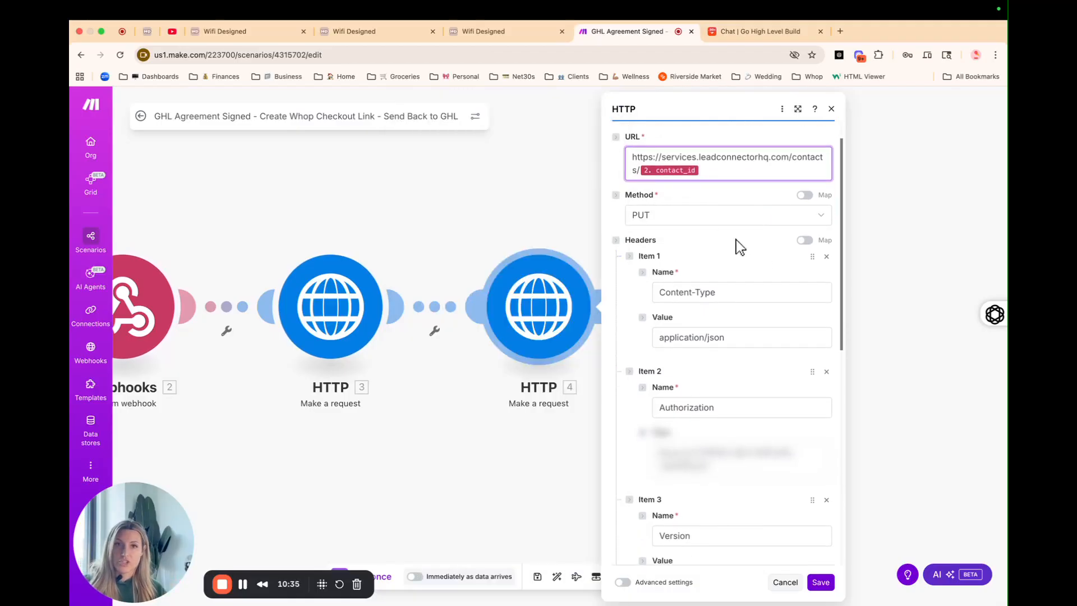
pyautogui.scroll(-1, 673, 257)
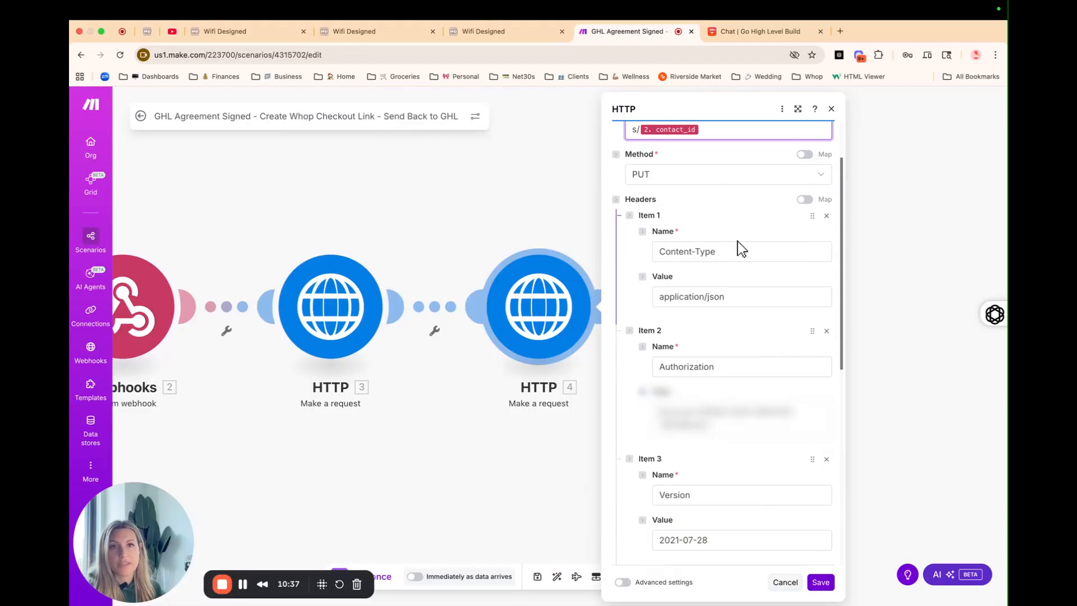
pyautogui.scroll(-1, 743, 318)
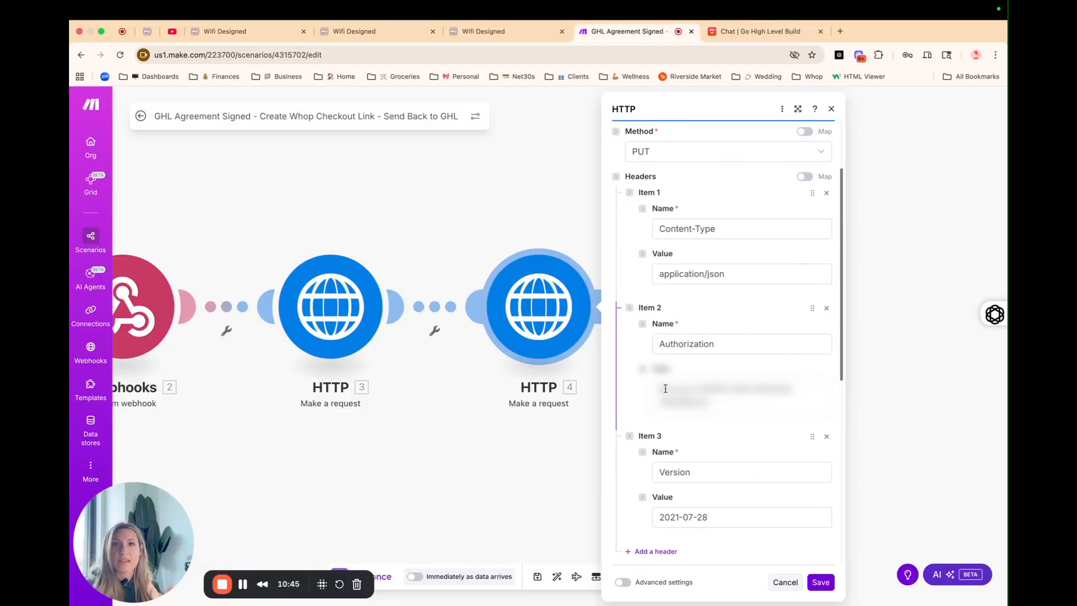
pyautogui.scroll(-2, 748, 372)
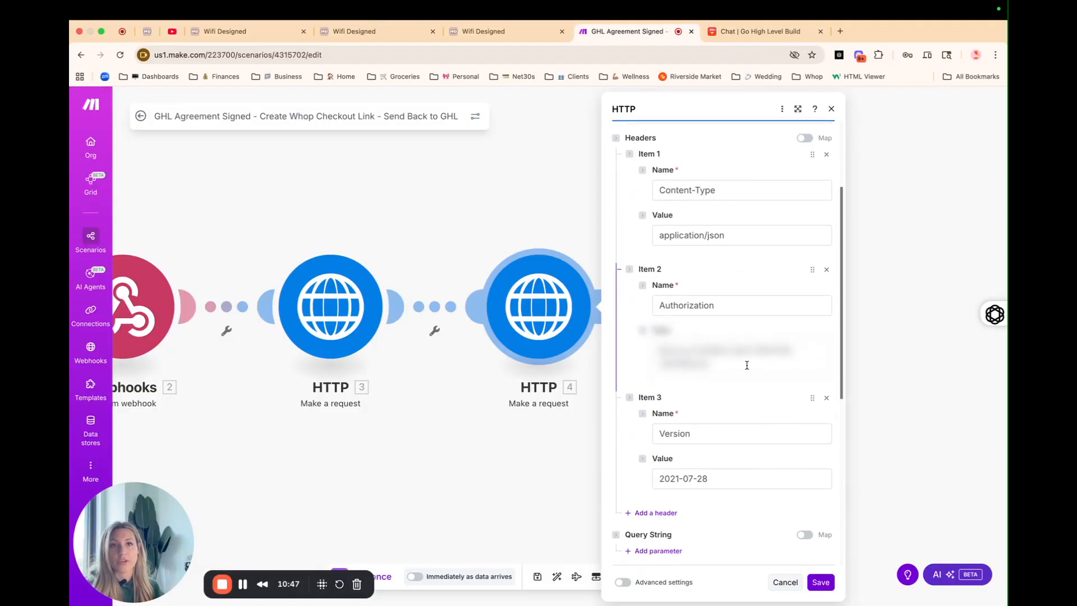
pyautogui.scroll(-3, 746, 365)
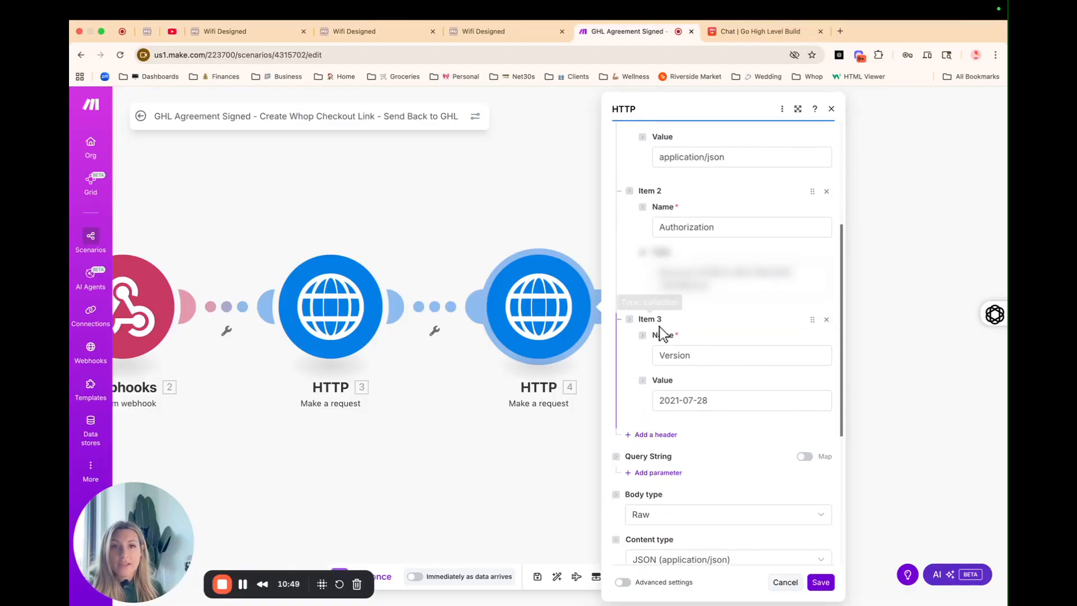
pyautogui.scroll(-1, 683, 348)
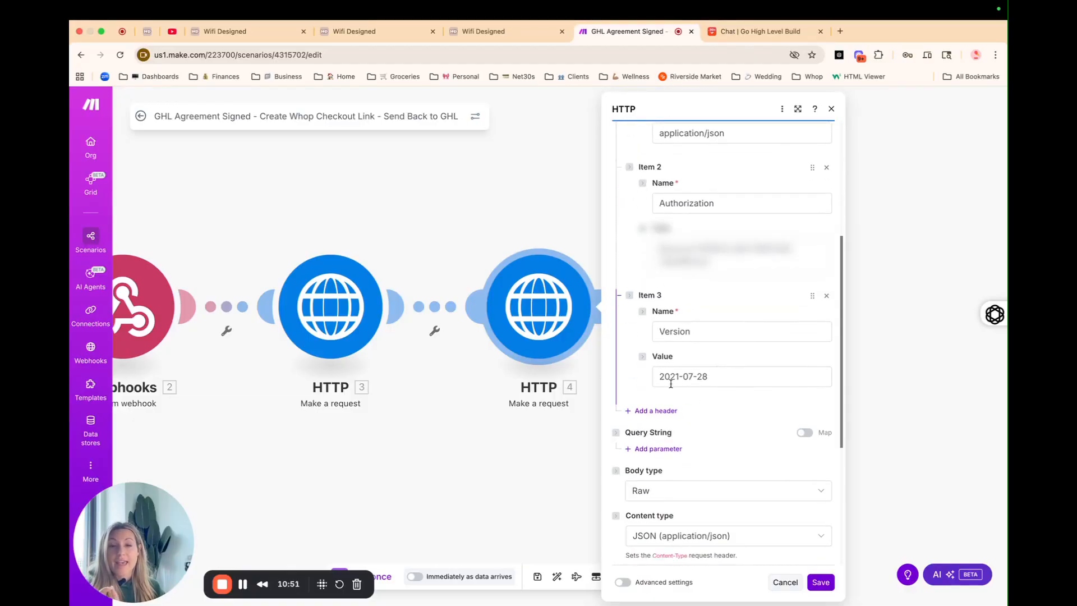
pyautogui.click(752, 376)
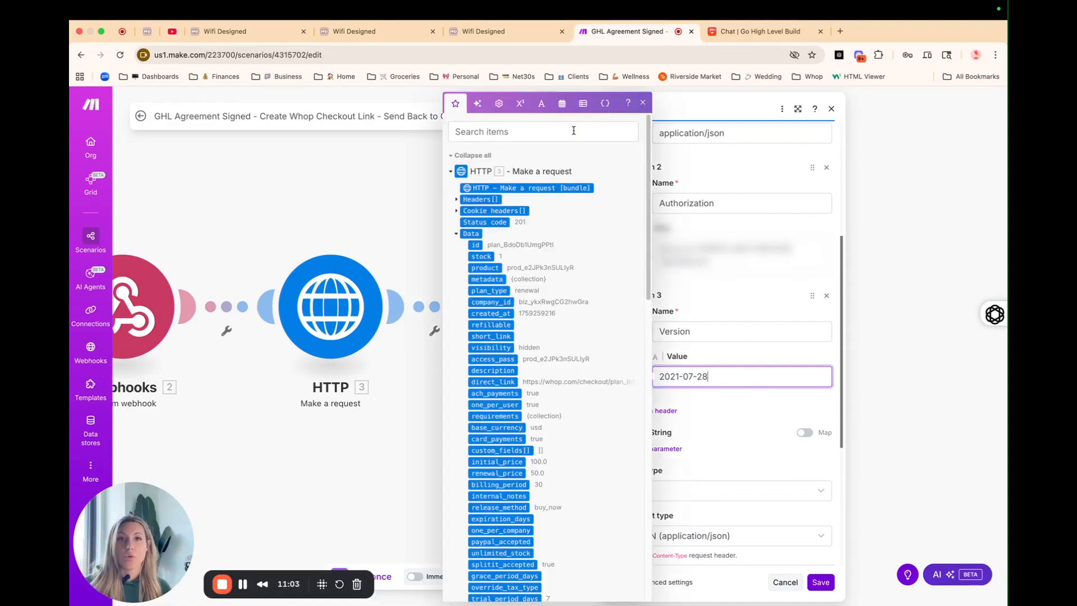
# Step: Check the custom field id in HTTP module 4's request body
pyautogui.click(642, 103)
pyautogui.scroll(-5, 728, 386)
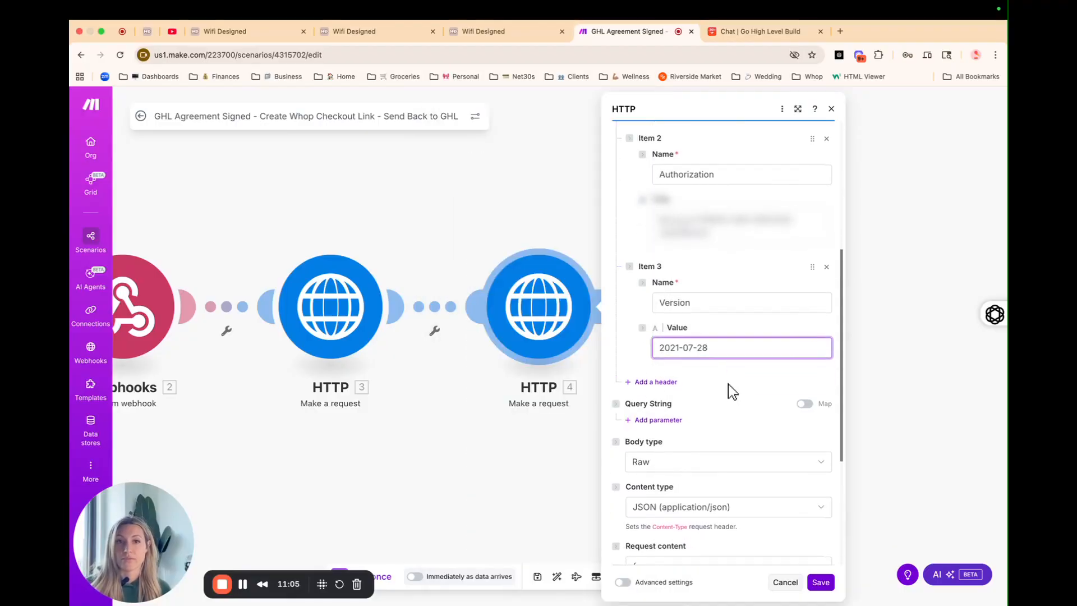
pyautogui.scroll(-2, 728, 385)
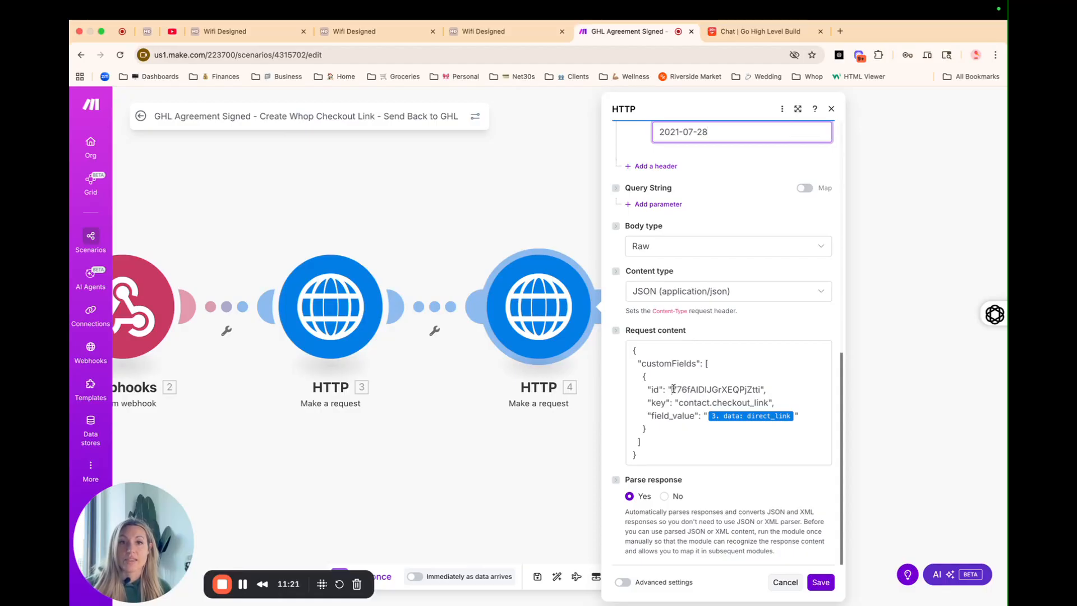
pyautogui.moveTo(673, 389); pyautogui.dragTo(770, 390)
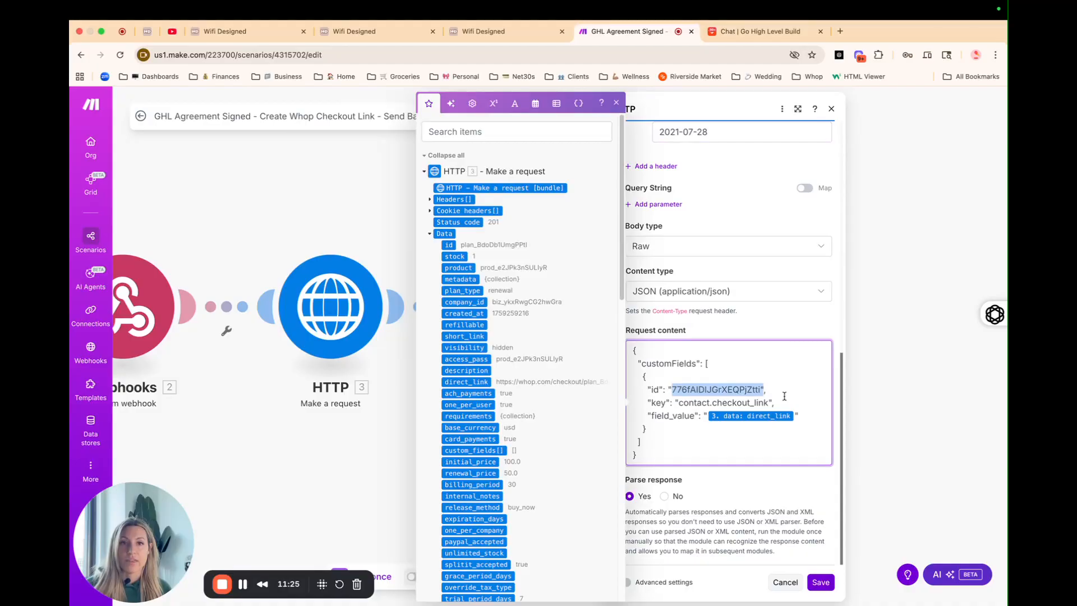
pyautogui.click(767, 395)
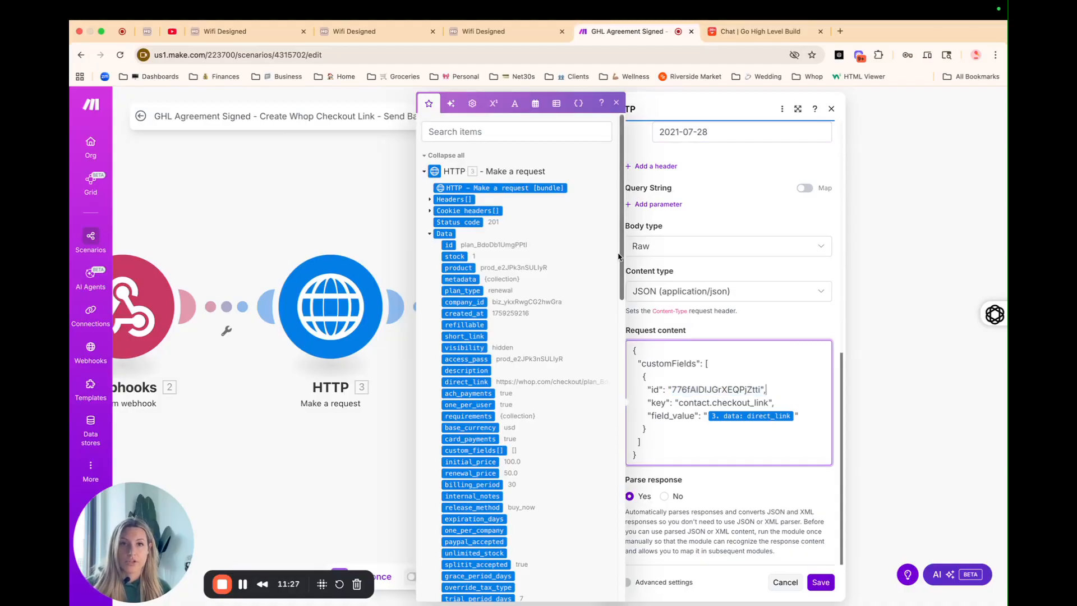
pyautogui.click(624, 101)
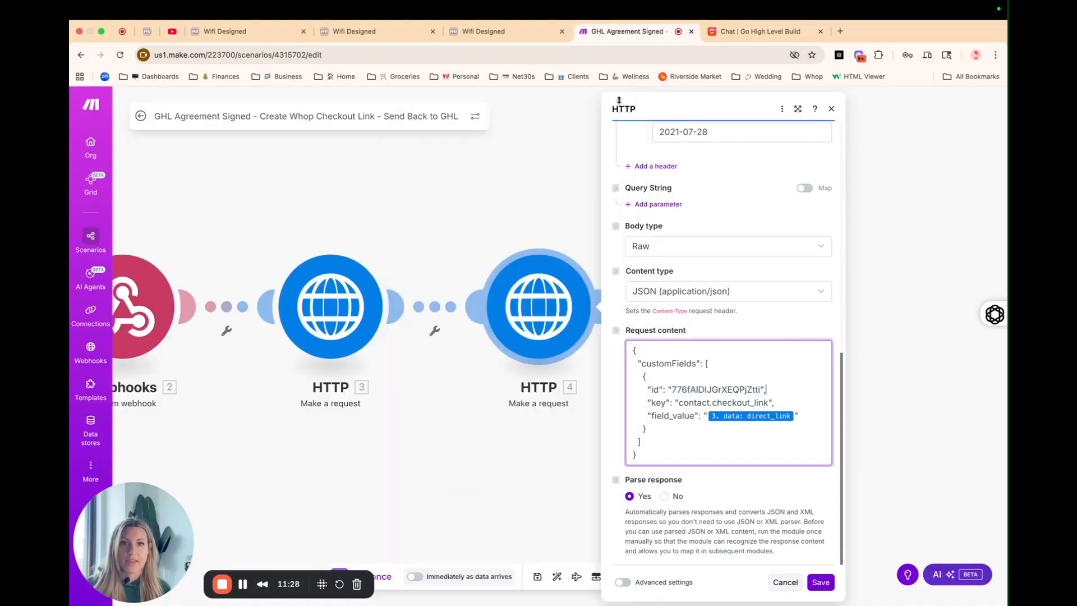
# Step: Rename the body key to field_value and confirm it maps Whop's direct_link
pyautogui.click(668, 417)
pyautogui.write('_')
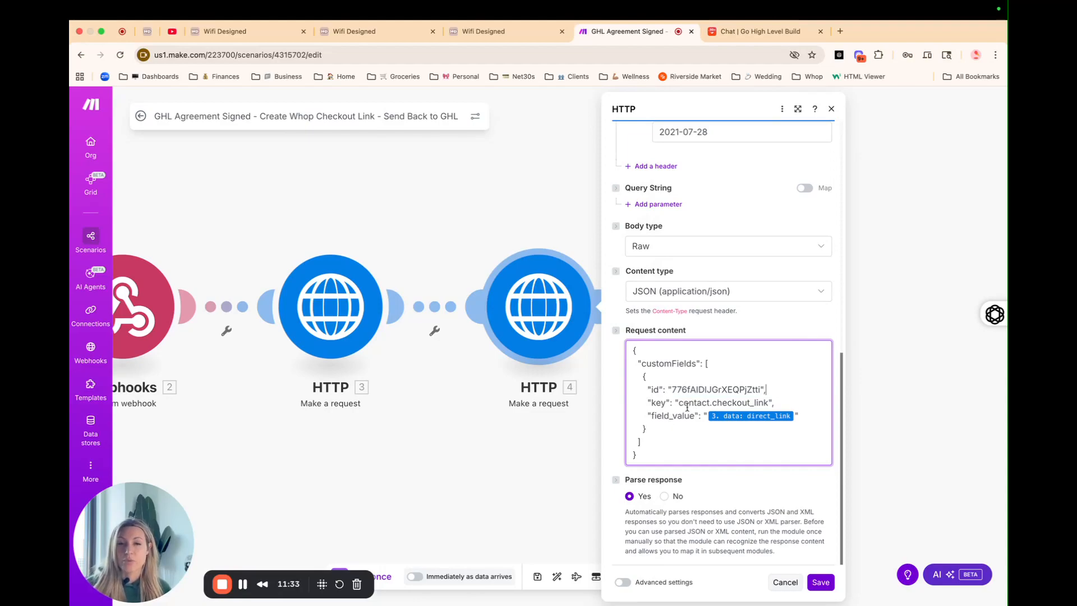
pyautogui.click(728, 417)
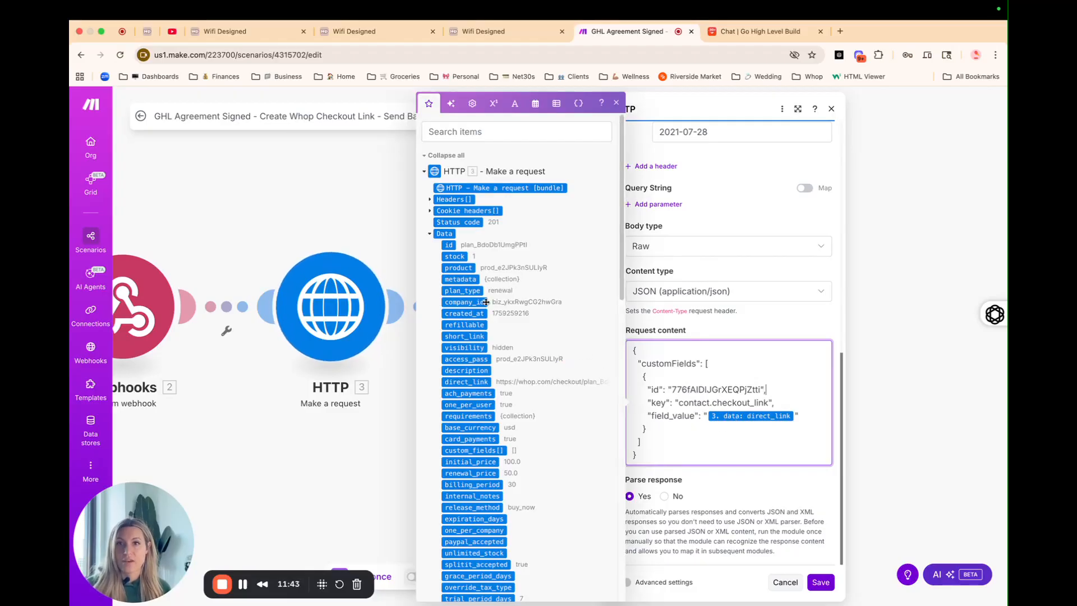
pyautogui.scroll(-1, 528, 312)
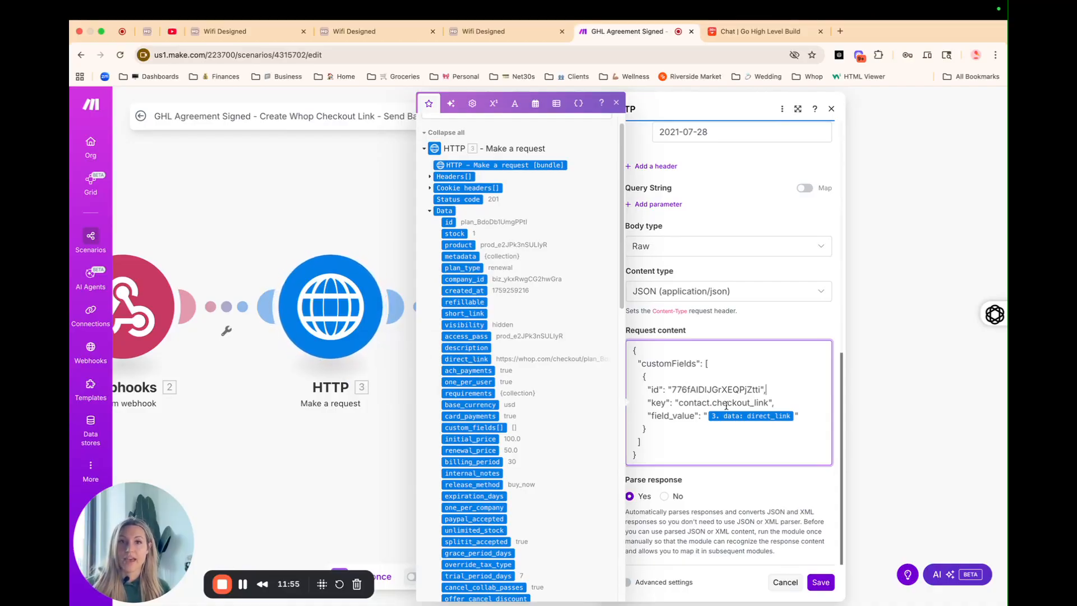
pyautogui.click(745, 424)
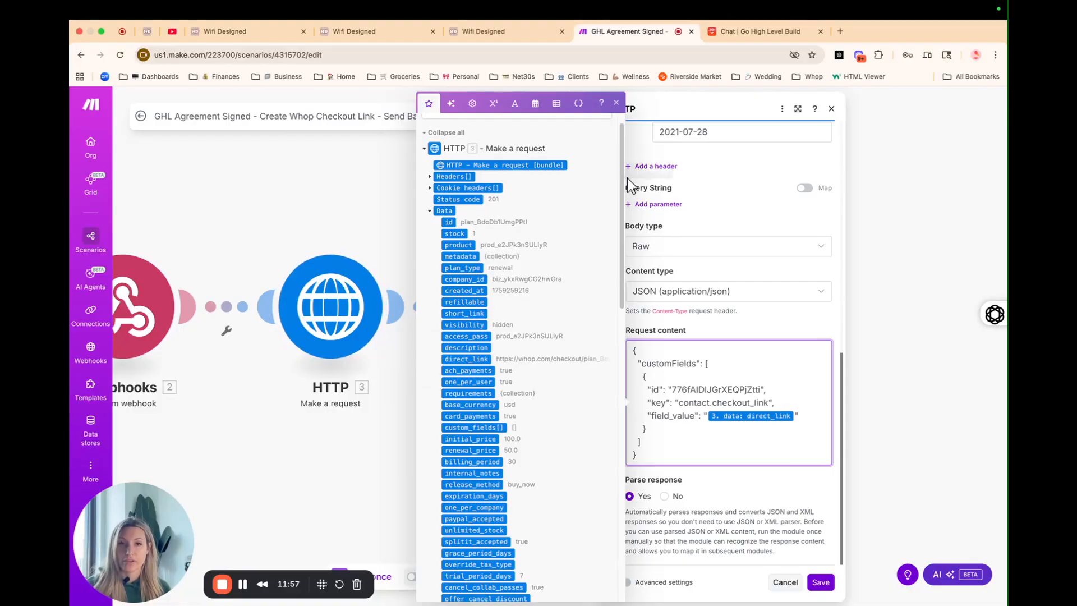
pyautogui.click(614, 105)
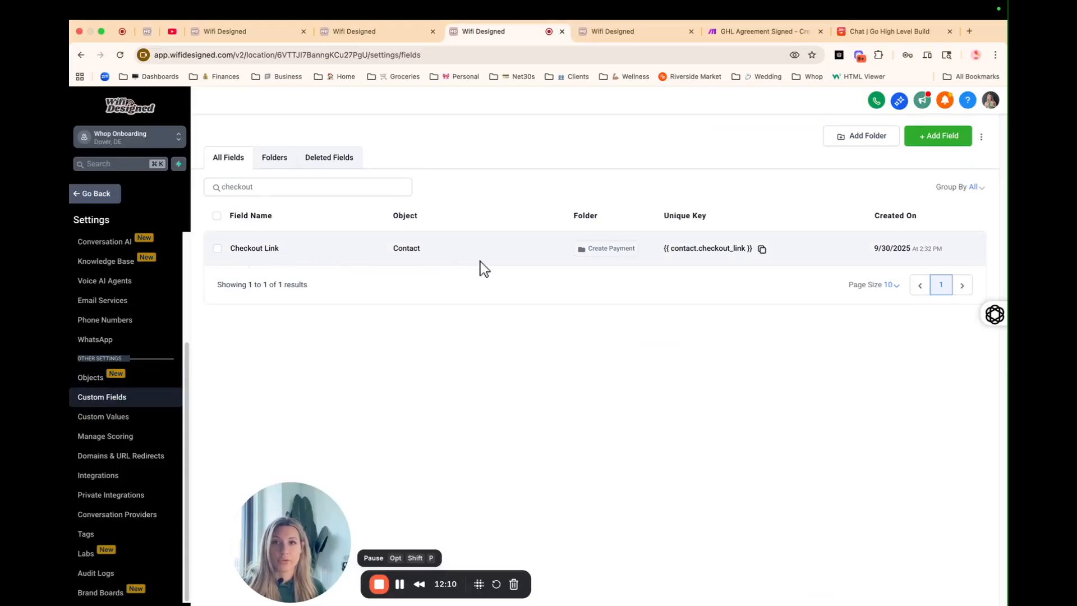
# Step: Copy the Checkout Link unique key contact.checkout_link and return to the Make scenario
pyautogui.moveTo(671, 257); pyautogui.dragTo(746, 259)
pyautogui.click(762, 248)
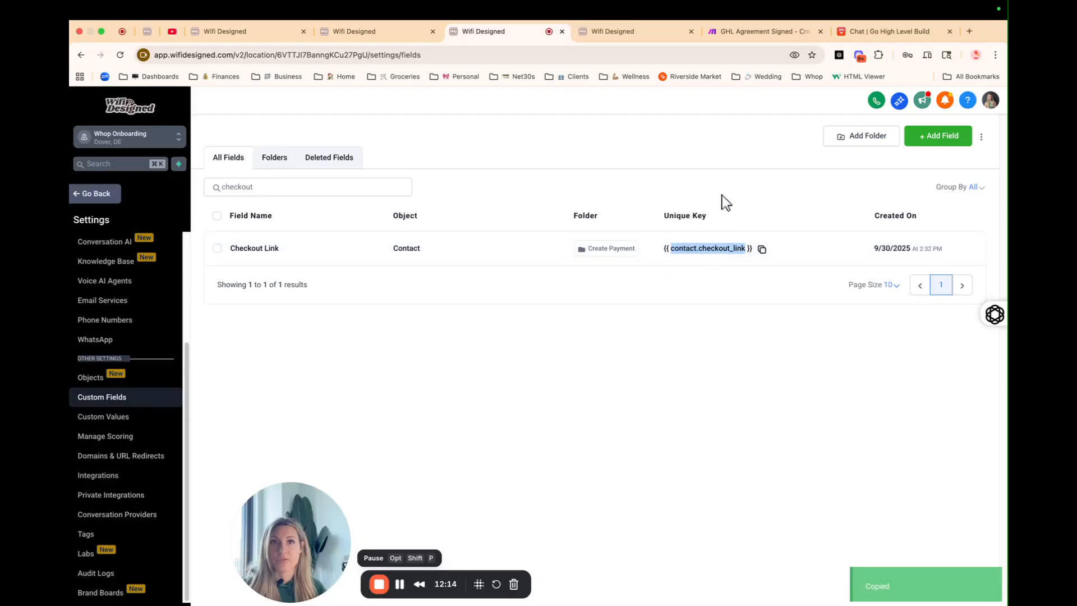
pyautogui.click(738, 31)
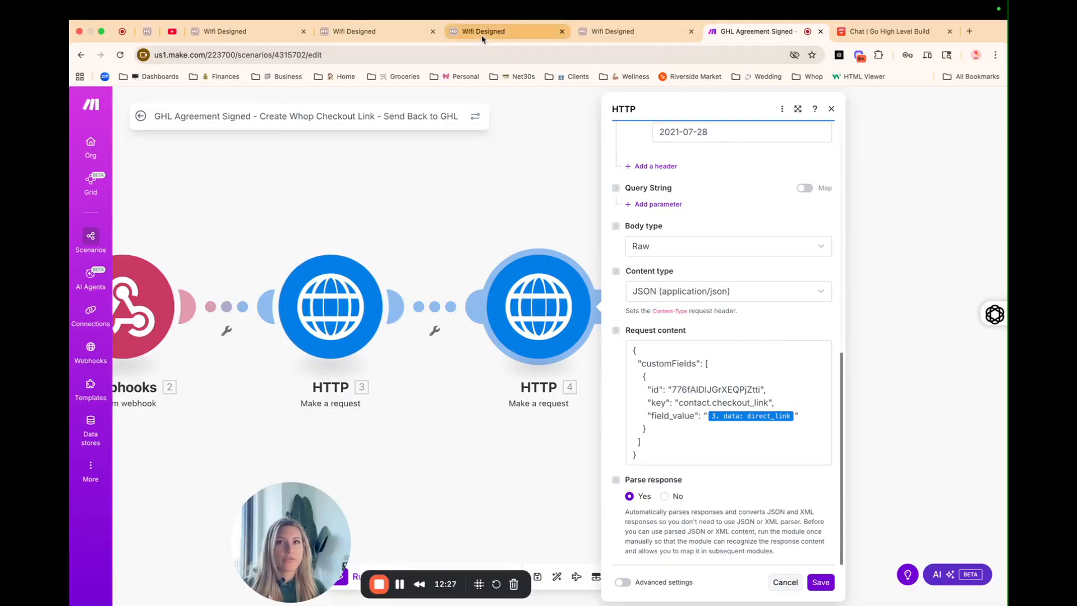
# Step: Switch to the Wifi Designed Form 1 builder with the Checkout Link field
pyautogui.click(370, 32)
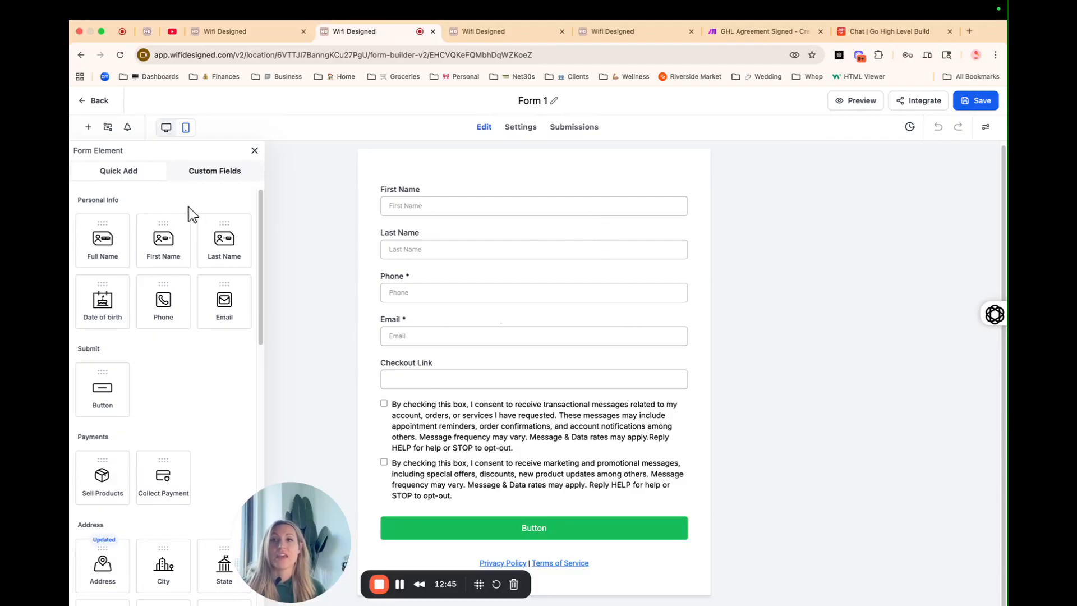
# Step: Preview Form 1 and inspect the Checkout Link input to confirm id 776fAIDlJGrXEQPjZtti
pyautogui.click(872, 105)
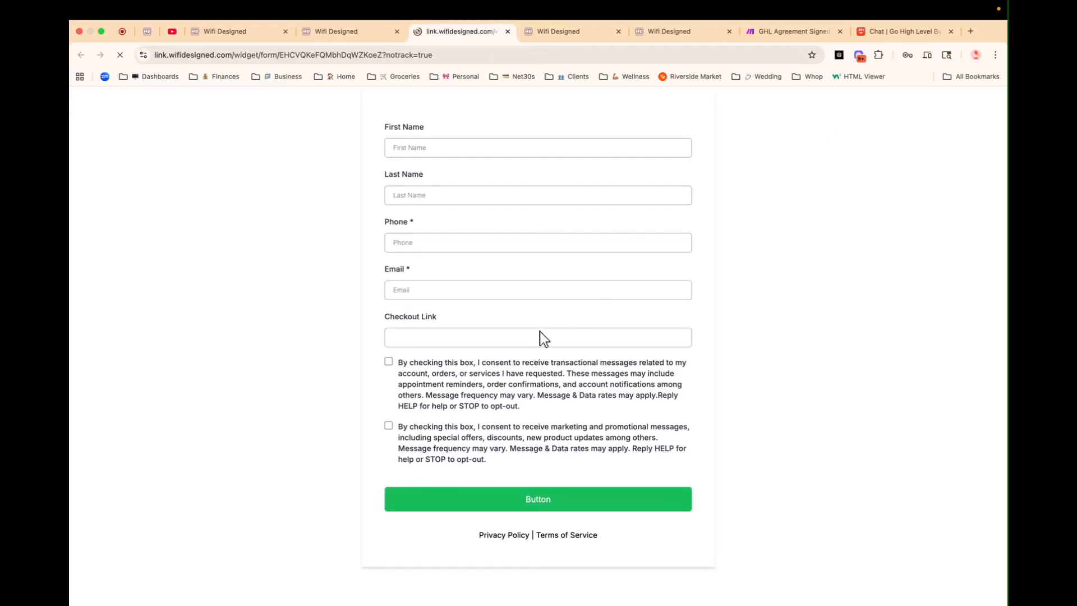
pyautogui.rightClick(474, 330)
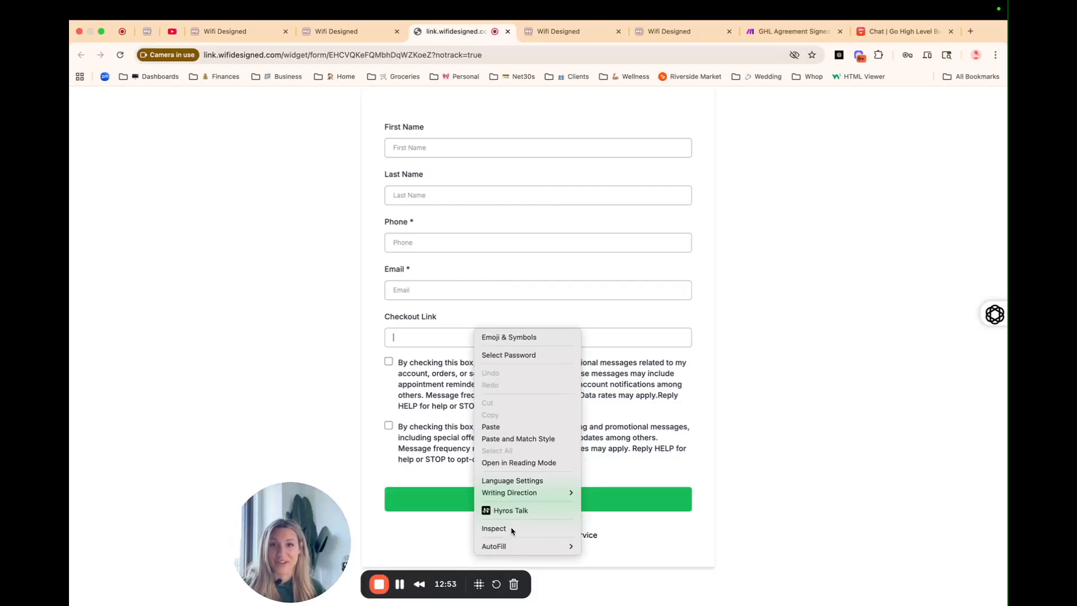
pyautogui.click(494, 528)
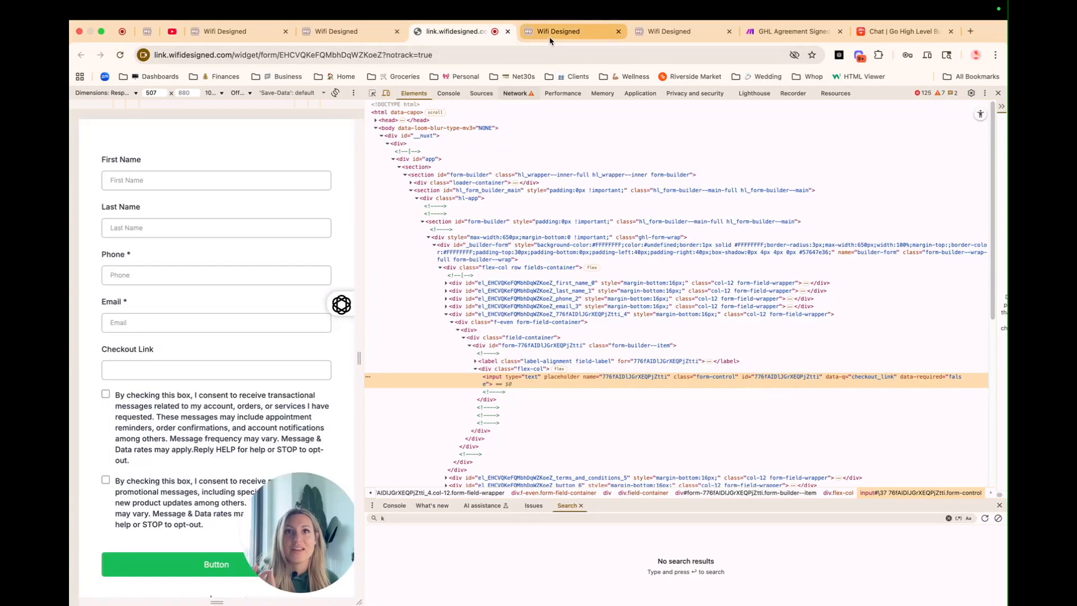
pyautogui.click(550, 32)
pyautogui.click(763, 31)
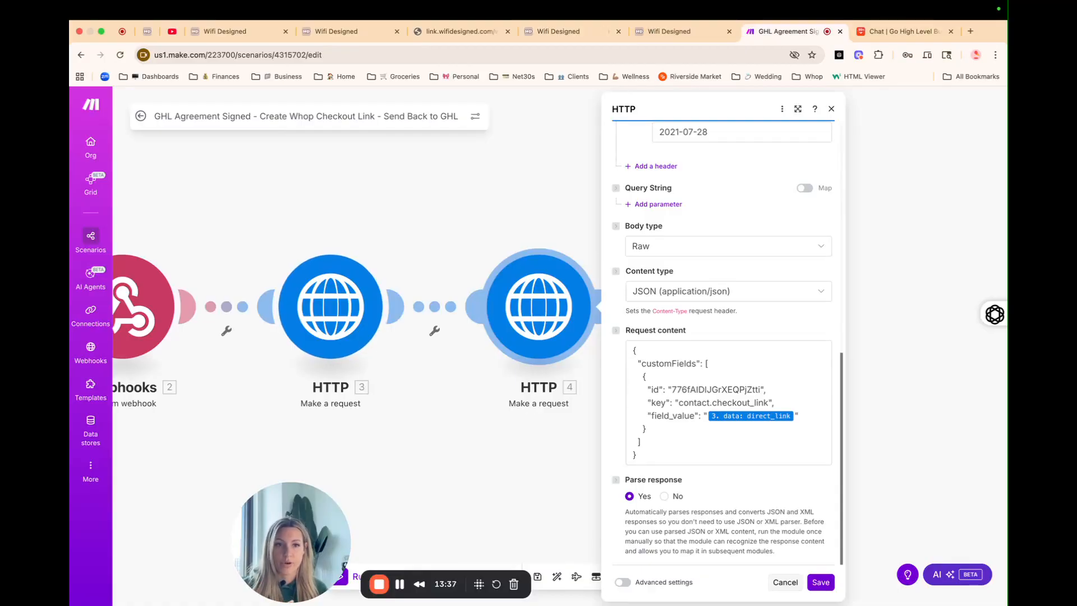
# Step: Save HTTP module 4, review the Contract Signed - Create Checkout Link workflow, and go to Whop
pyautogui.click(820, 581)
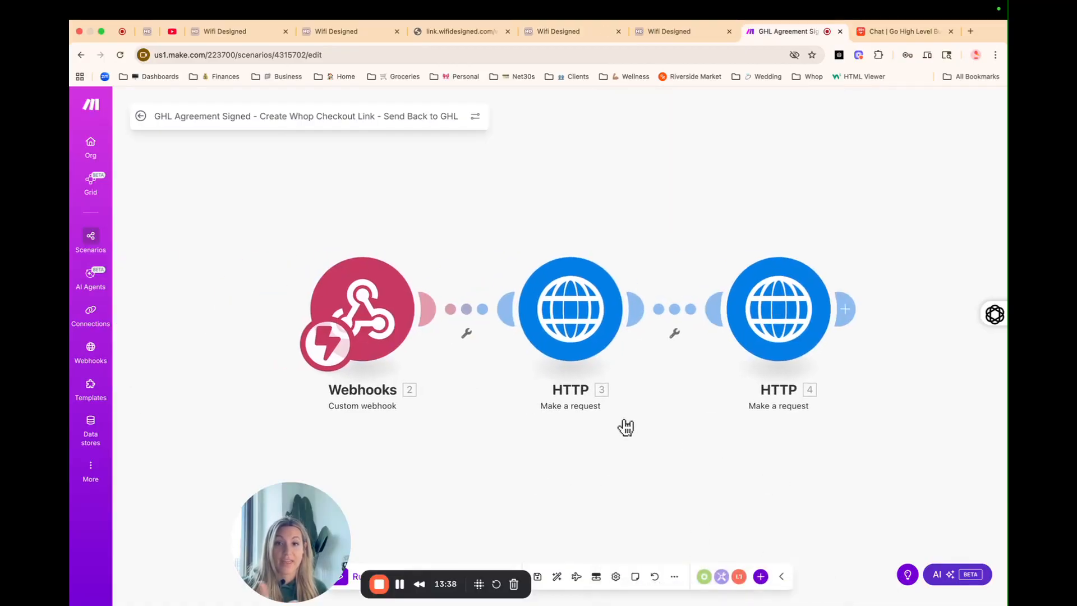
pyautogui.click(555, 32)
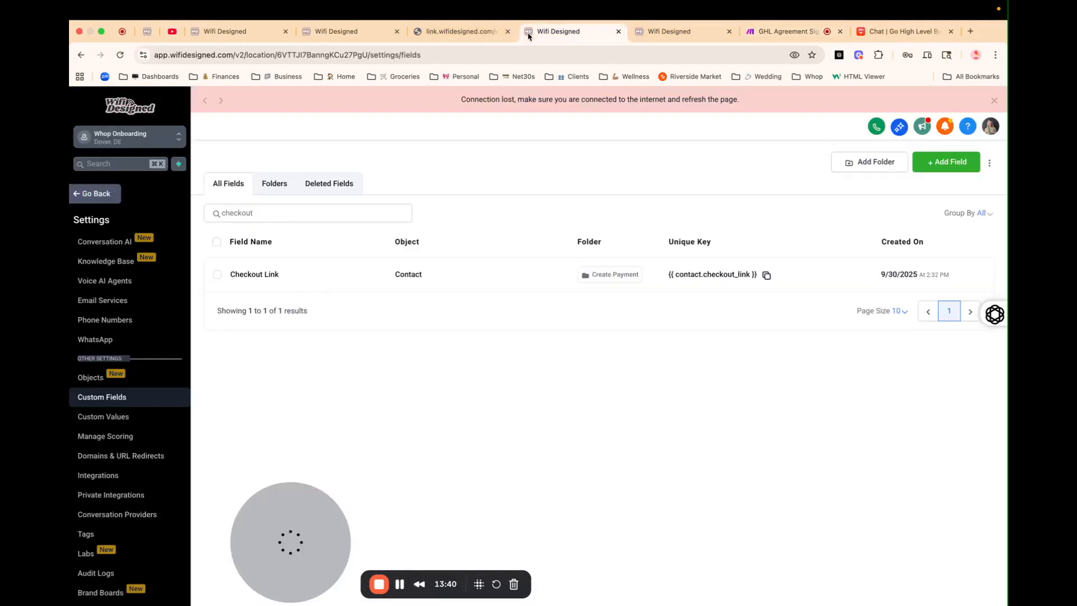
pyautogui.click(635, 35)
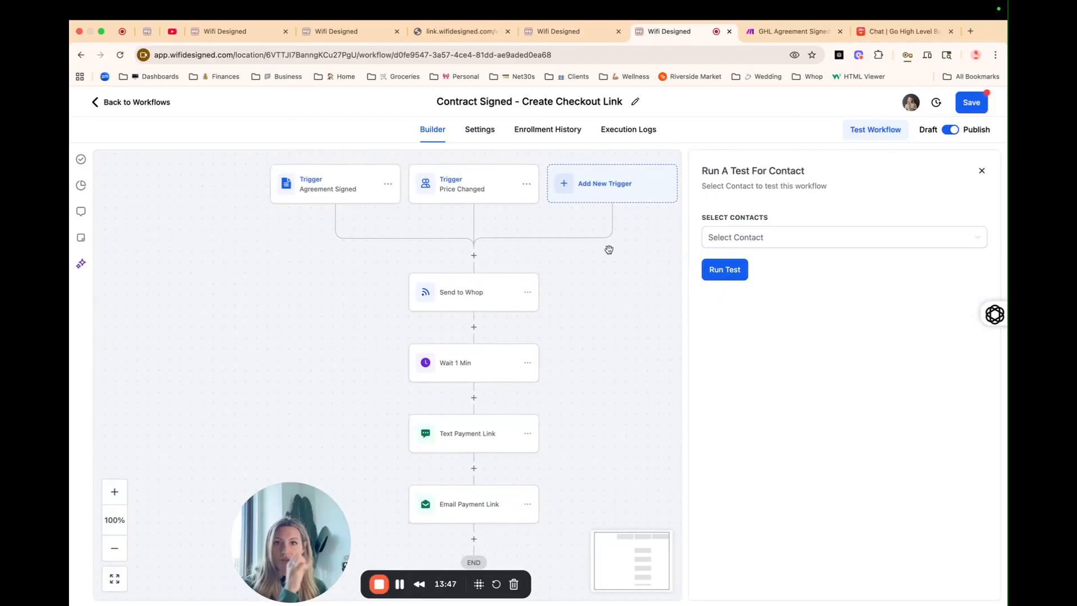
pyautogui.scroll(-1, 623, 292)
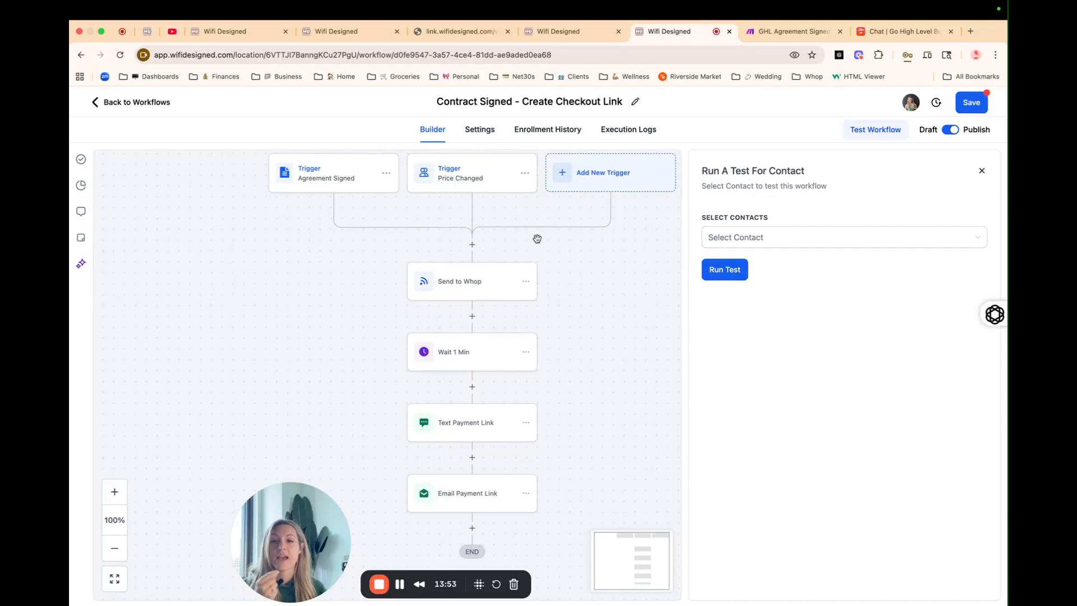
pyautogui.click(882, 29)
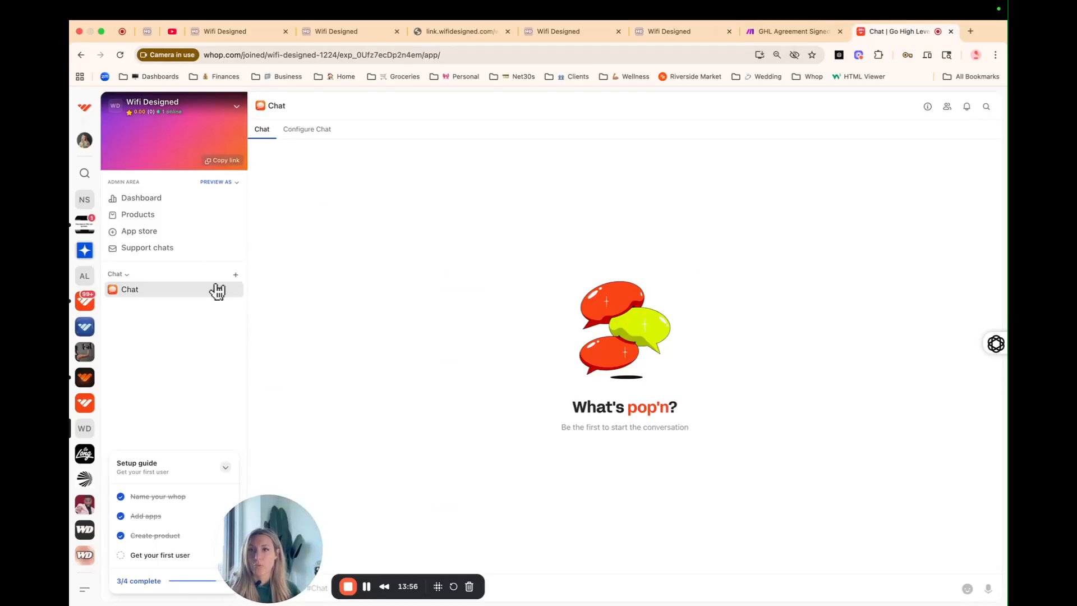
# Step: On Whop's Developer page, expand 'API keys (deprecated)' and begin a new API key
pyautogui.moveTo(264, 537); pyautogui.dragTo(130, 537)
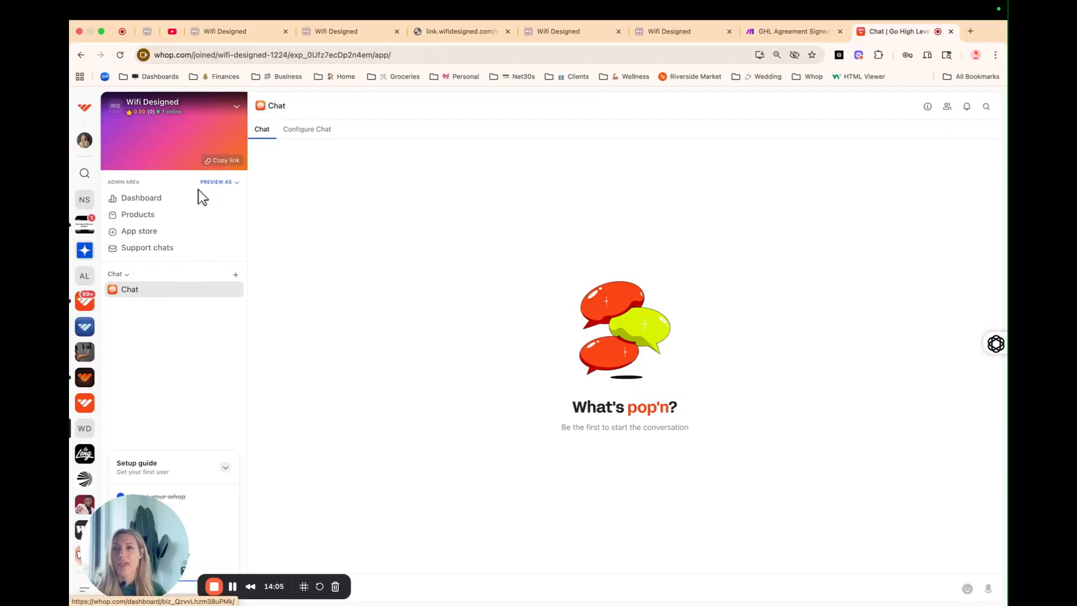
pyautogui.click(187, 199)
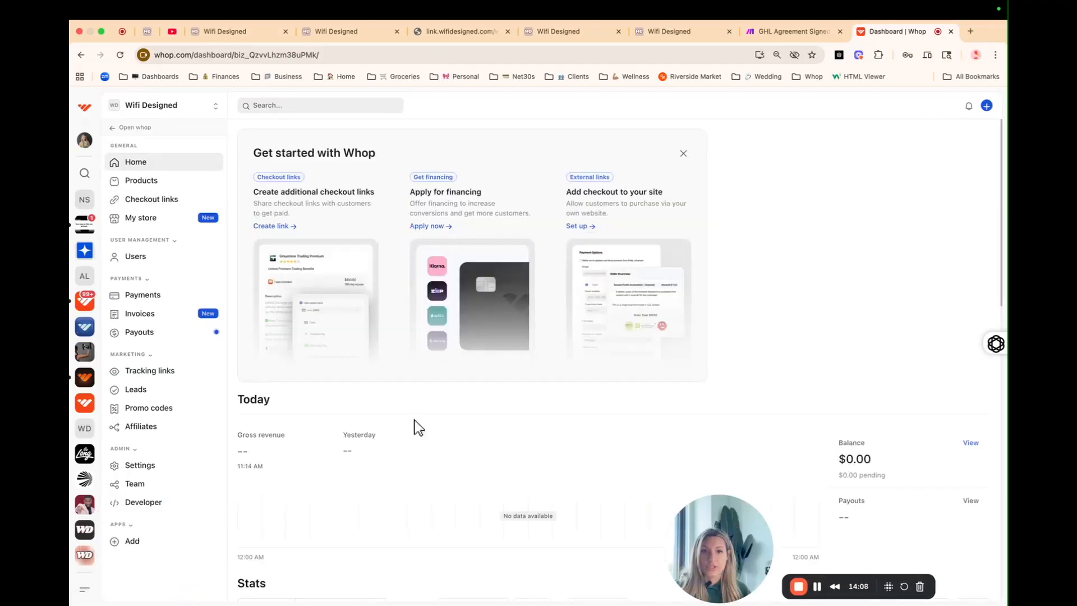
pyautogui.click(137, 503)
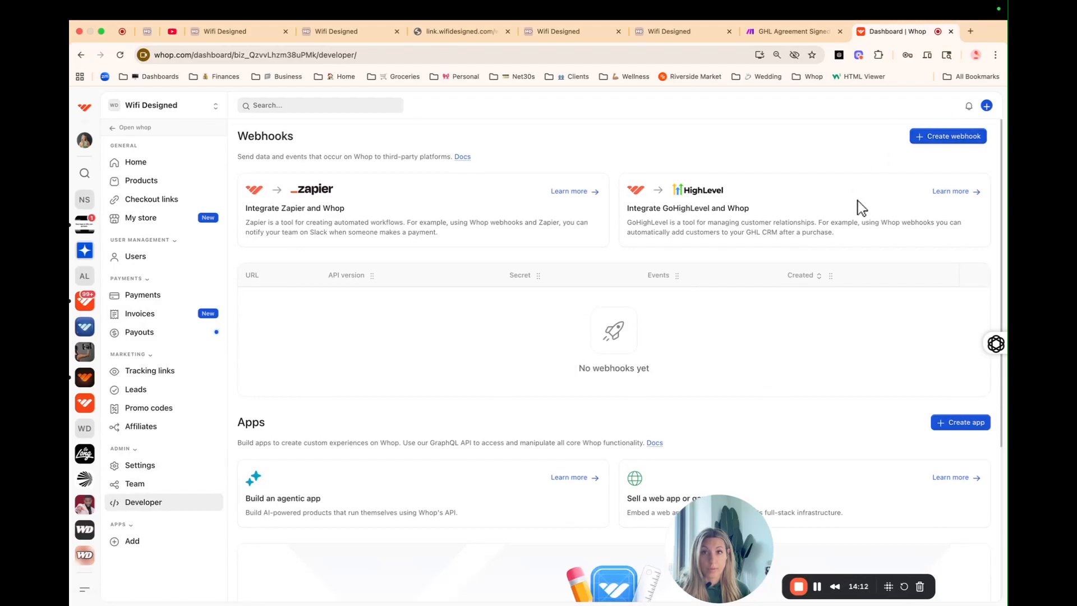
pyautogui.scroll(-5, 857, 201)
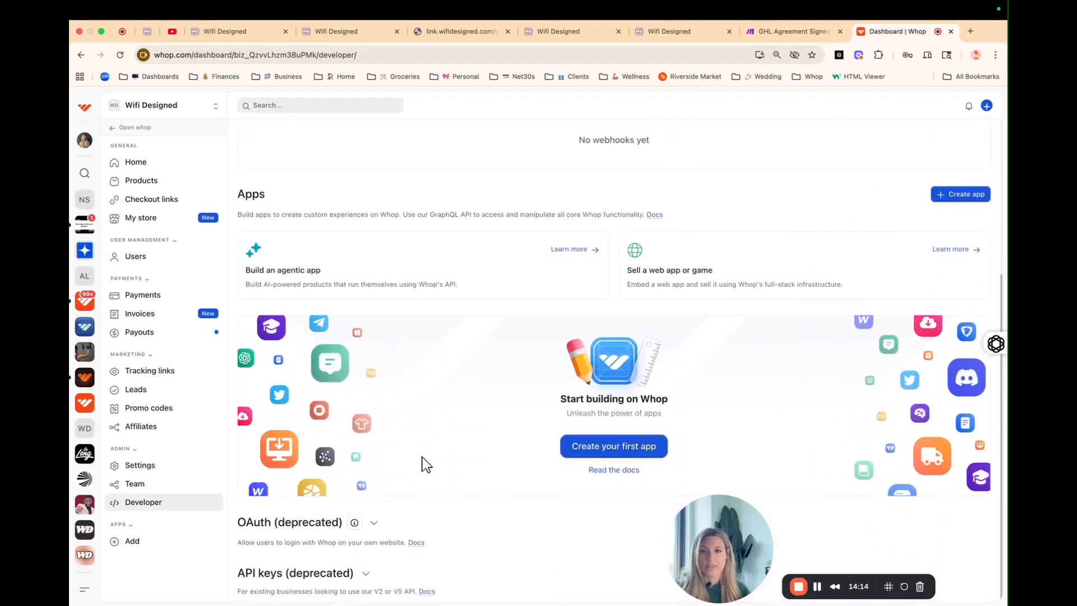
pyautogui.click(371, 574)
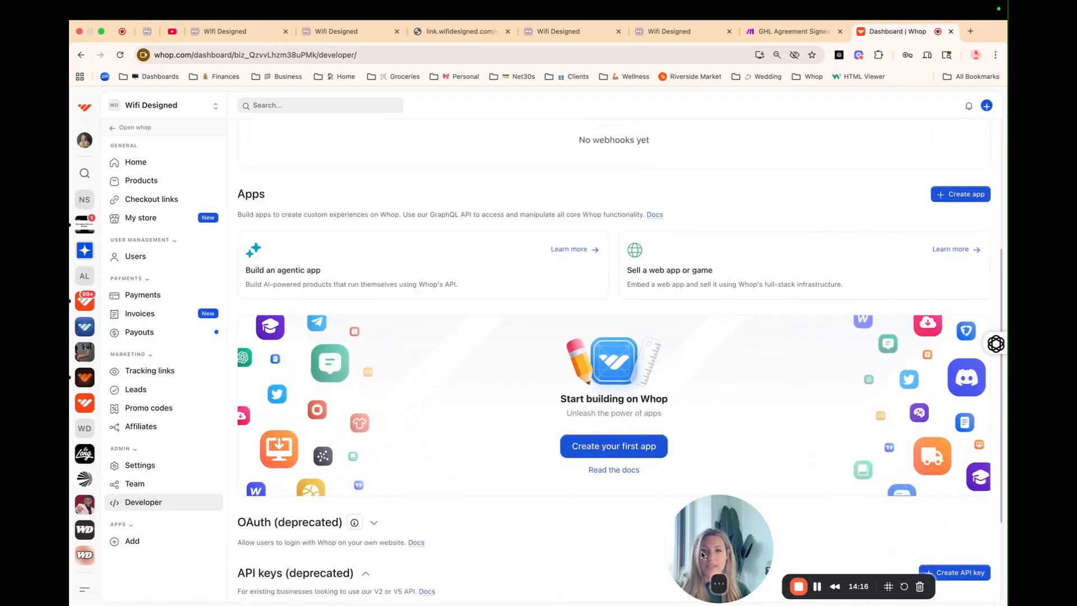
pyautogui.click(954, 572)
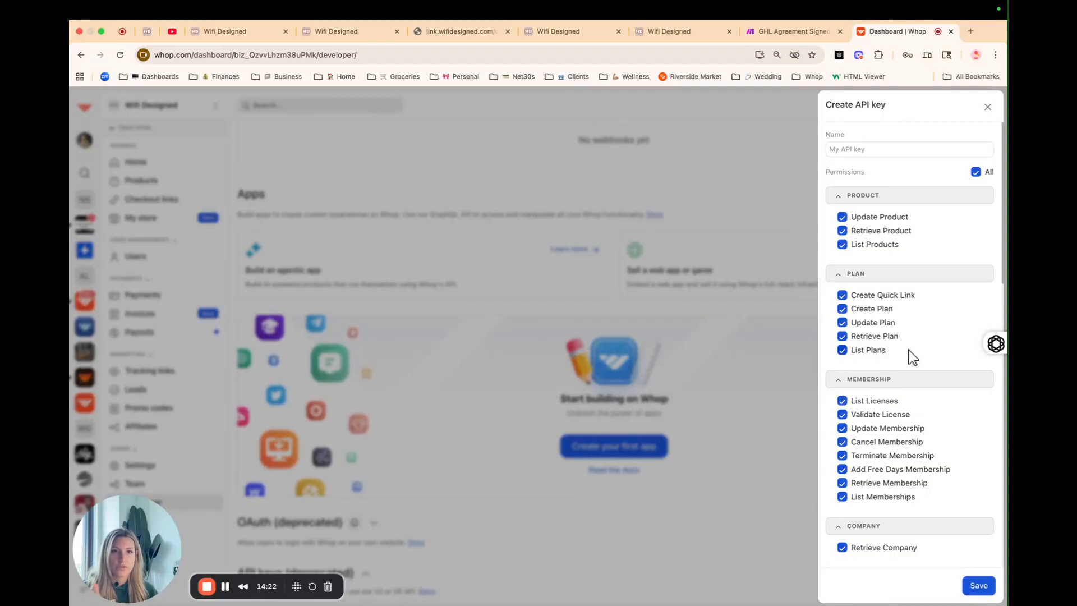
# Step: Review the new key's permissions, discard the form, and return to the GHL Agreement Signed scenario
pyautogui.scroll(-15, 913, 354)
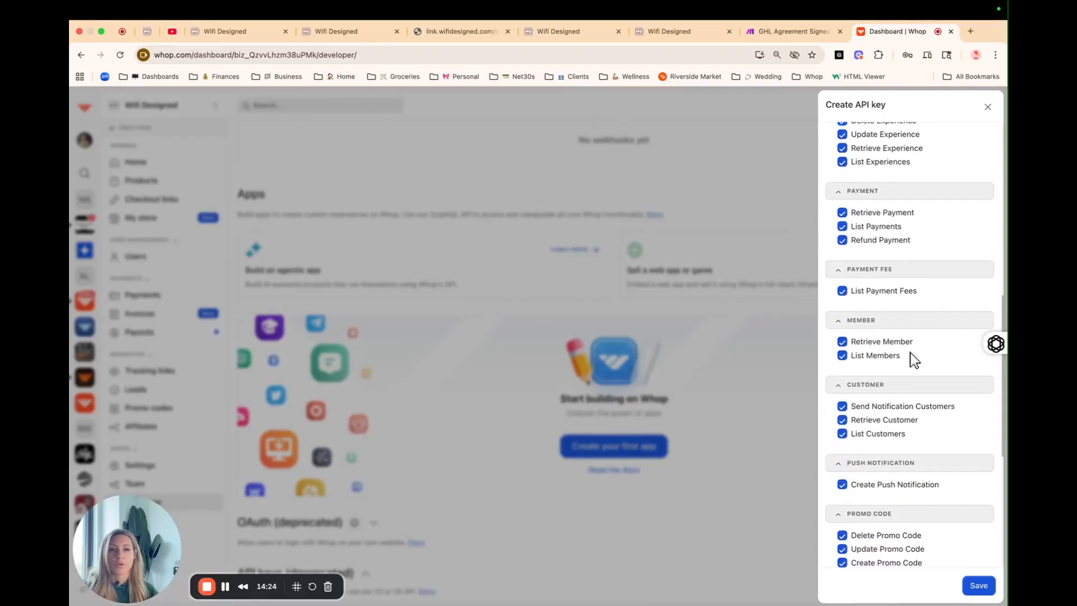
pyautogui.scroll(-1, 914, 387)
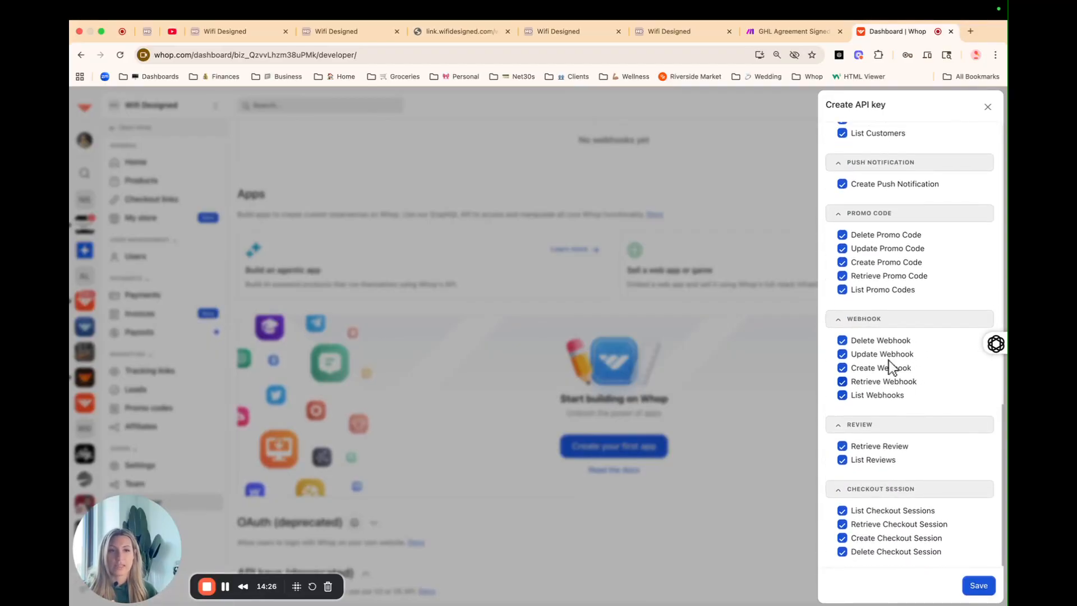
pyautogui.scroll(15, 889, 360)
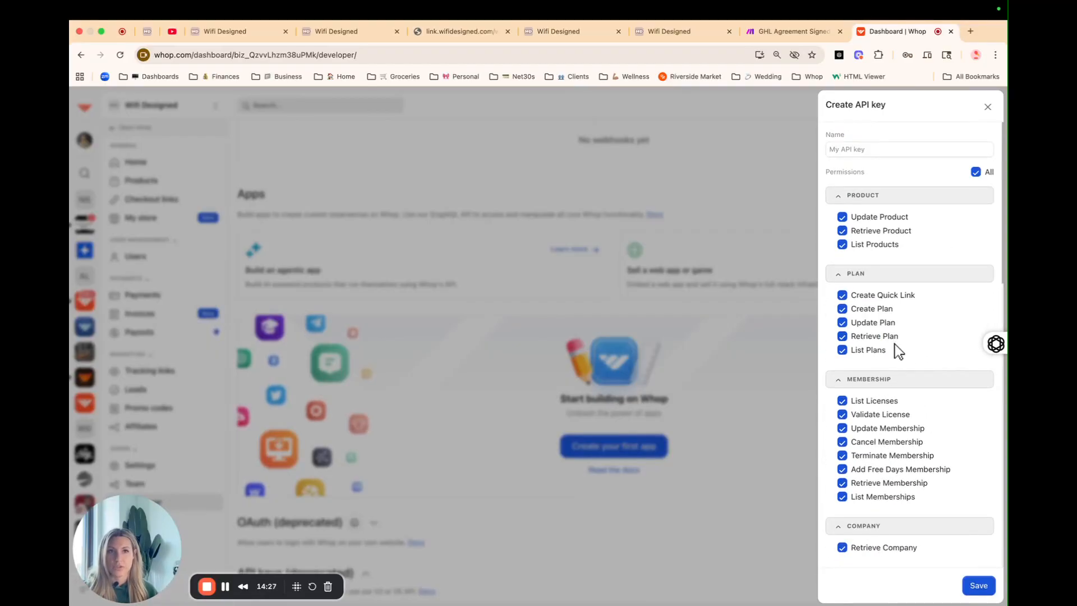
pyautogui.click(867, 149)
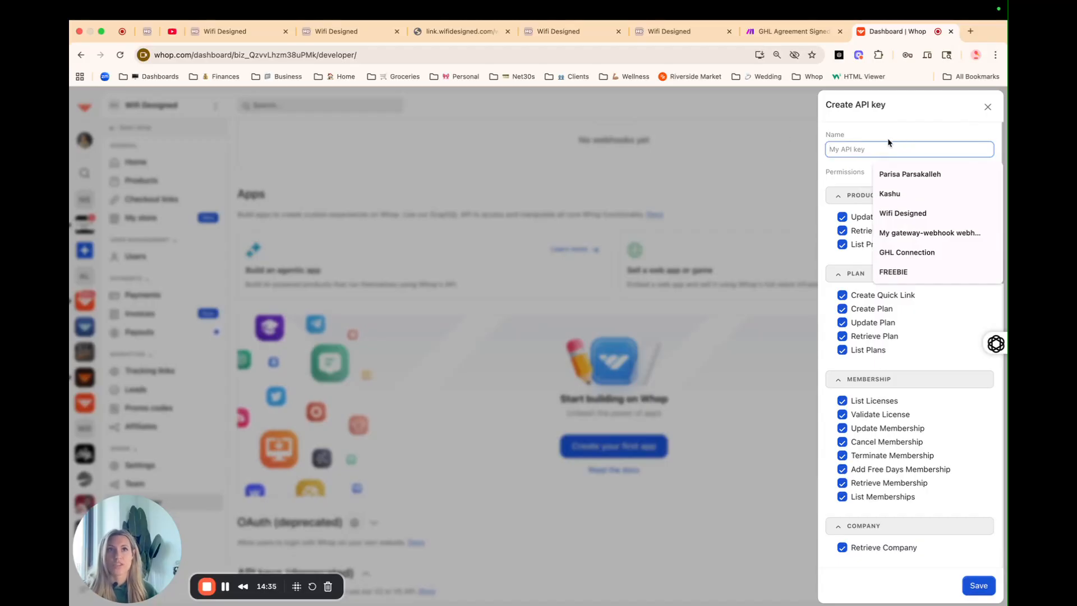
pyautogui.click(987, 106)
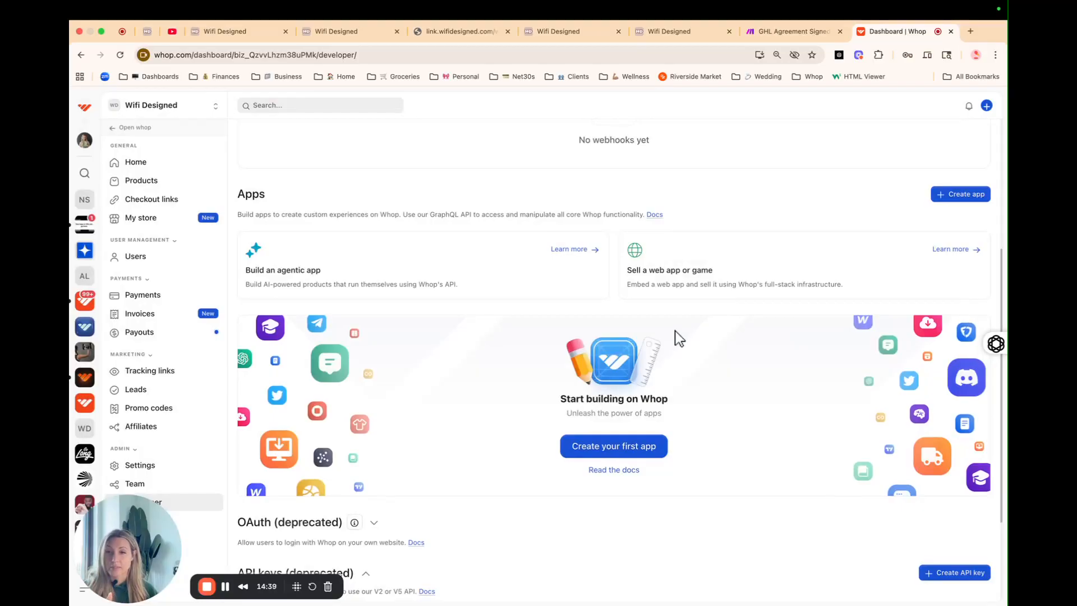
pyautogui.click(786, 32)
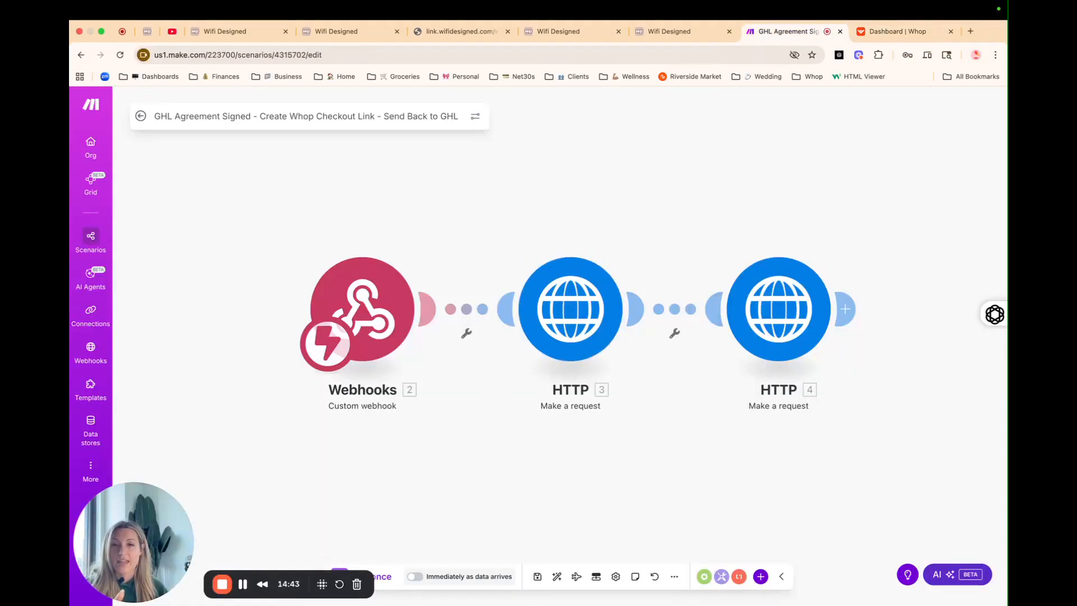
# Step: Review HTTP module 3's POST request to the Whop plans API, then return to Form 1
pyautogui.click(242, 587)
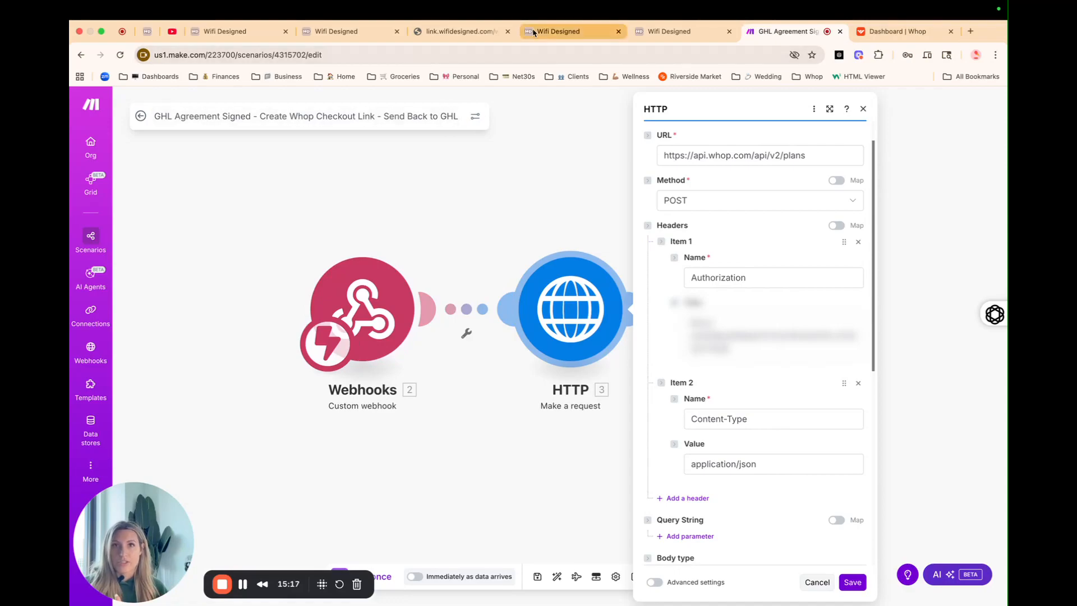
pyautogui.click(361, 38)
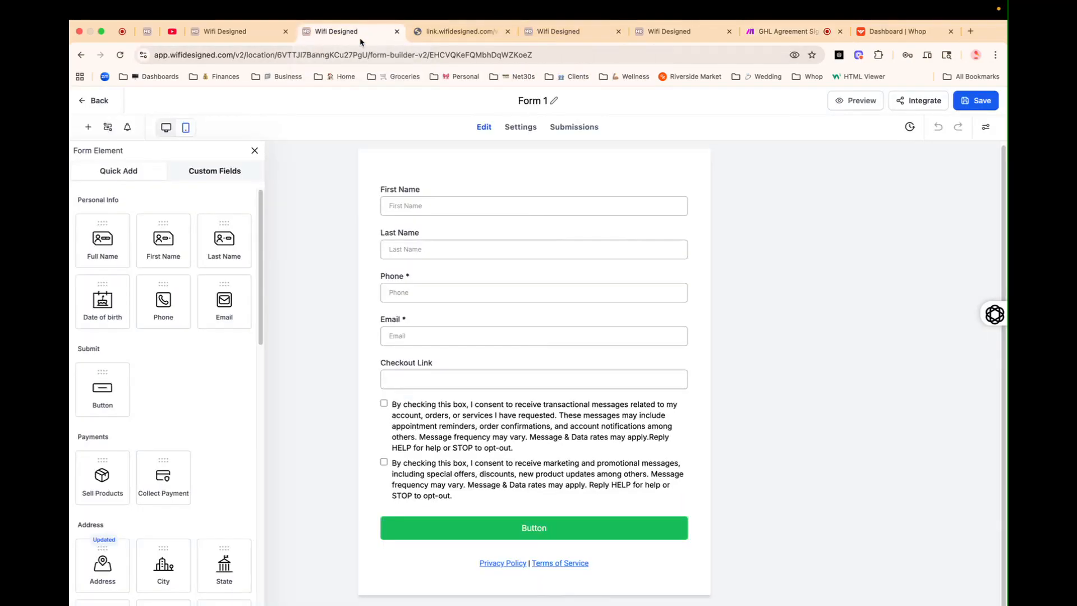
# Step: Close the extra Custom Fields page and the Run A Test panel, then review the checkout-link workflow
pyautogui.click(552, 34)
pyautogui.click(618, 31)
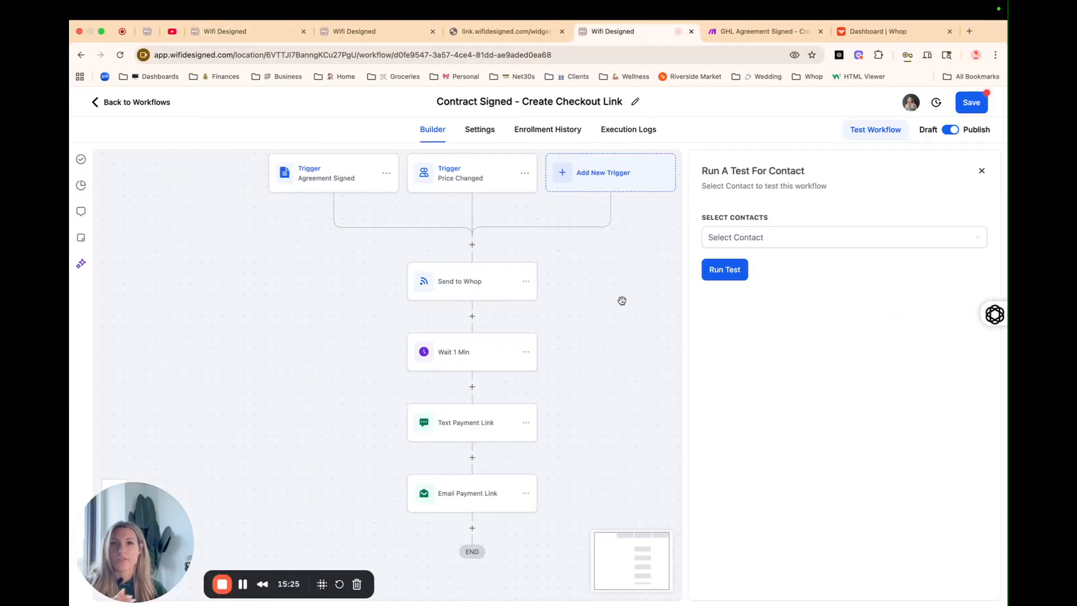
pyautogui.moveTo(635, 297); pyautogui.dragTo(622, 318)
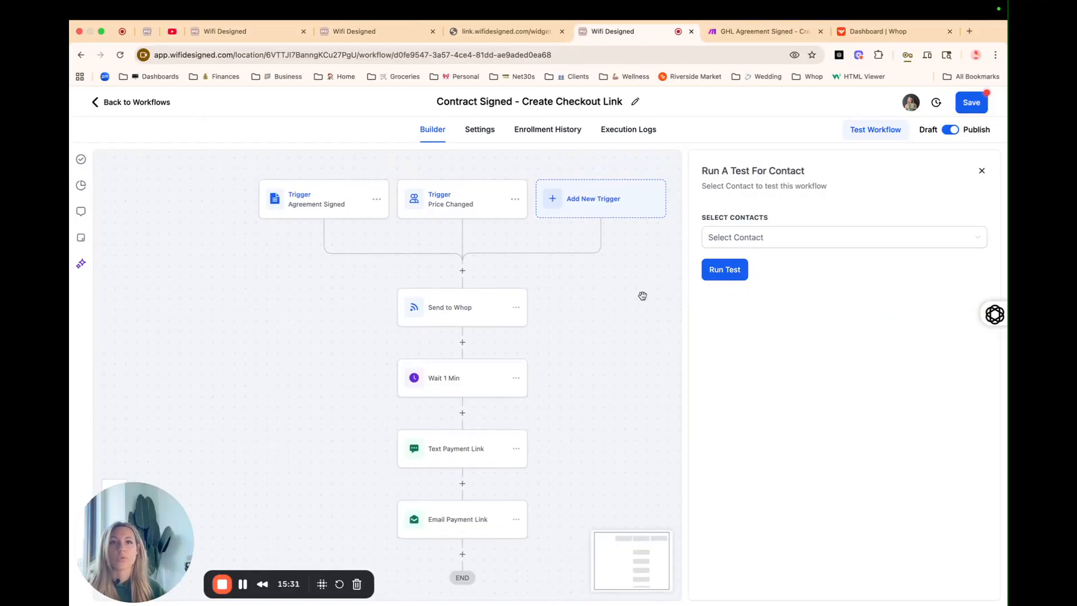
pyautogui.moveTo(573, 354); pyautogui.dragTo(567, 323)
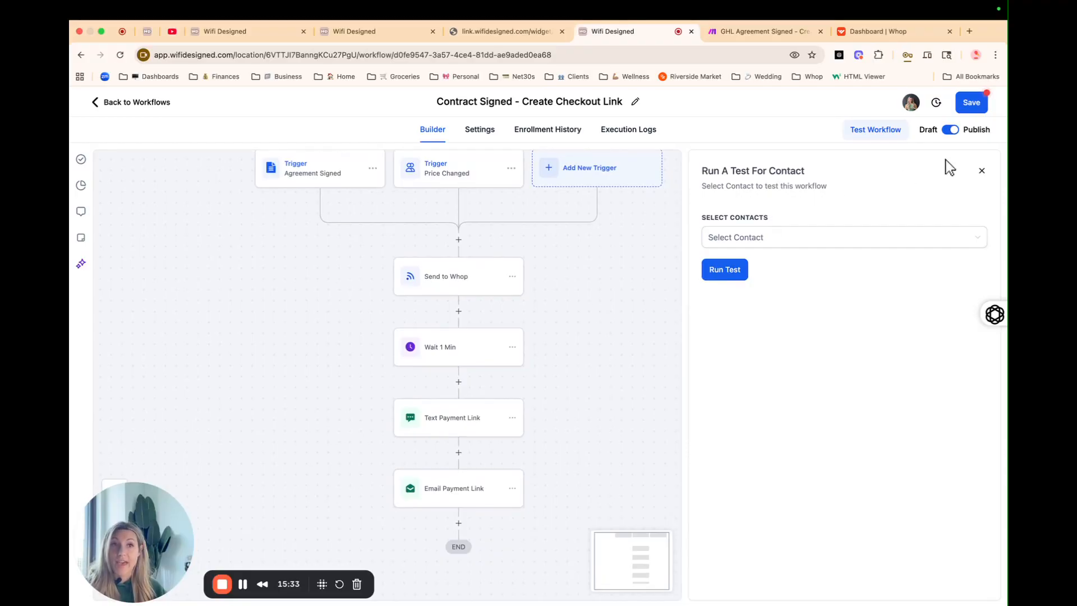
pyautogui.click(979, 174)
pyautogui.moveTo(712, 362); pyautogui.dragTo(680, 375)
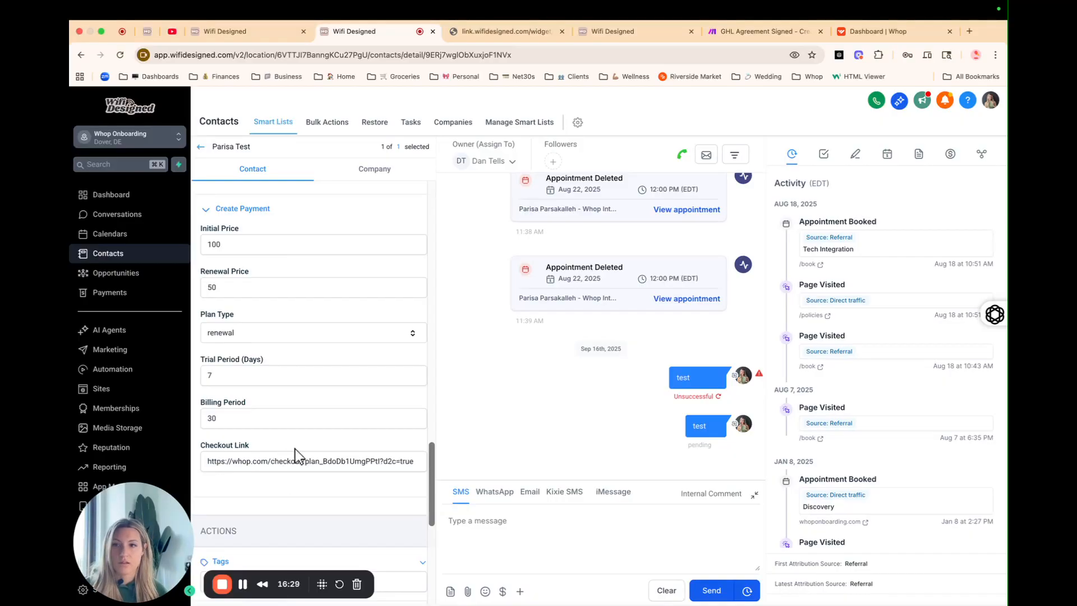
# Step: Return to the checkout link workflow and open its Text Payment Link action
pyautogui.click(561, 31)
pyautogui.click(488, 33)
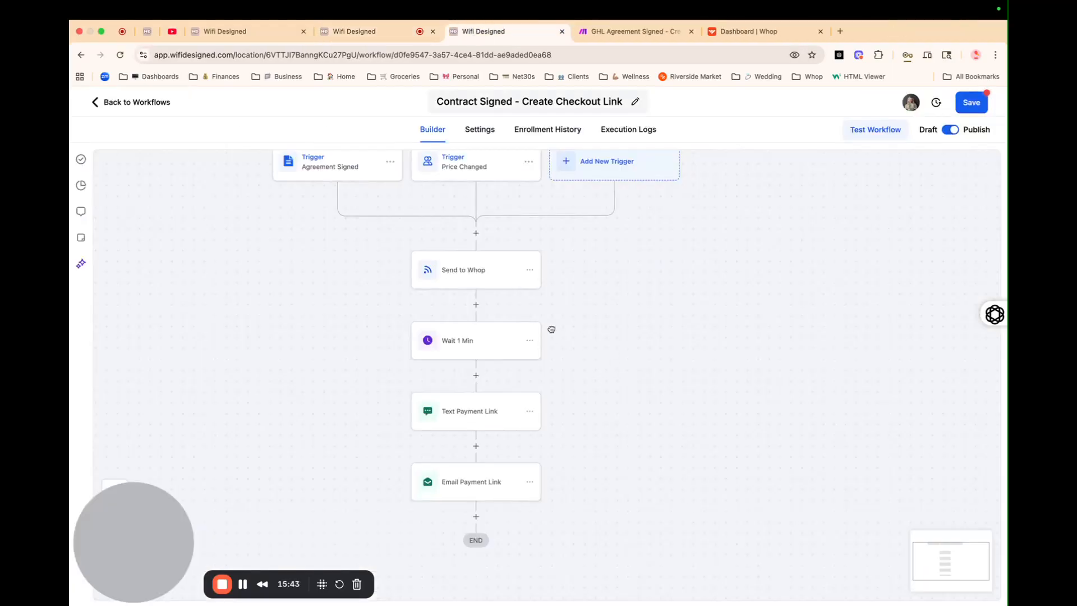
pyautogui.click(460, 424)
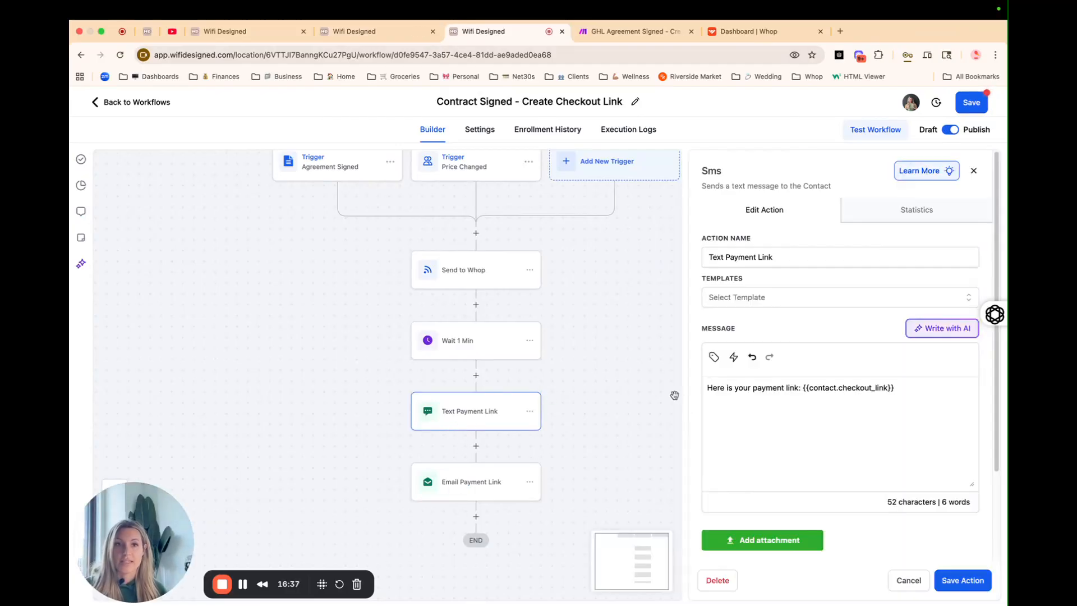
# Step: Confirm the SMS variable is Contact > Custom Fields > Checkout Link, then open Email Payment Link
pyautogui.moveTo(896, 388); pyautogui.dragTo(809, 393)
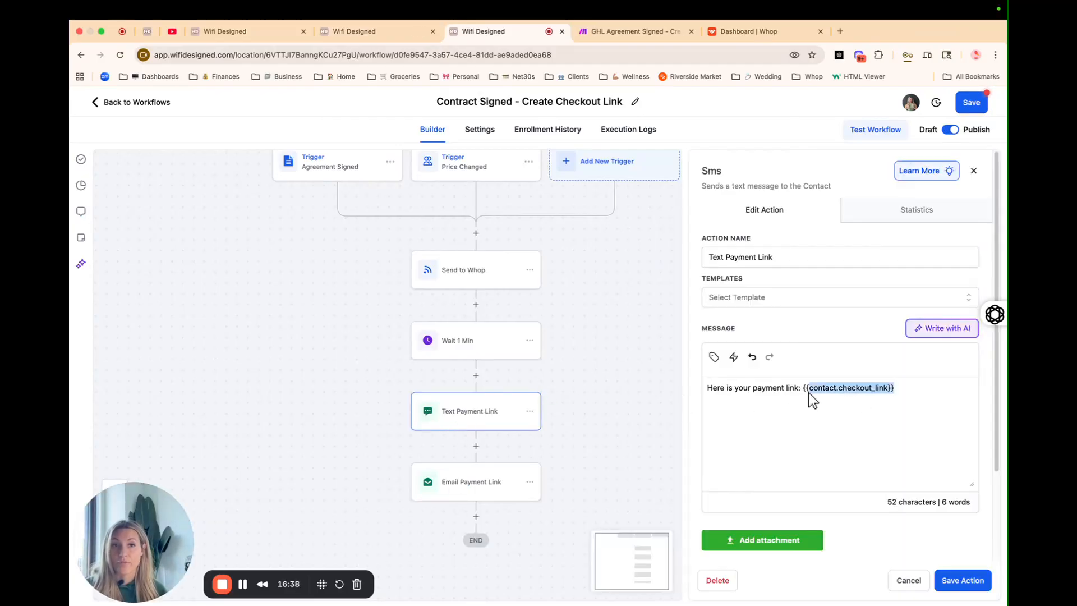
pyautogui.click(713, 357)
pyautogui.scroll(-1, 710, 252)
pyautogui.scroll(1, 682, 193)
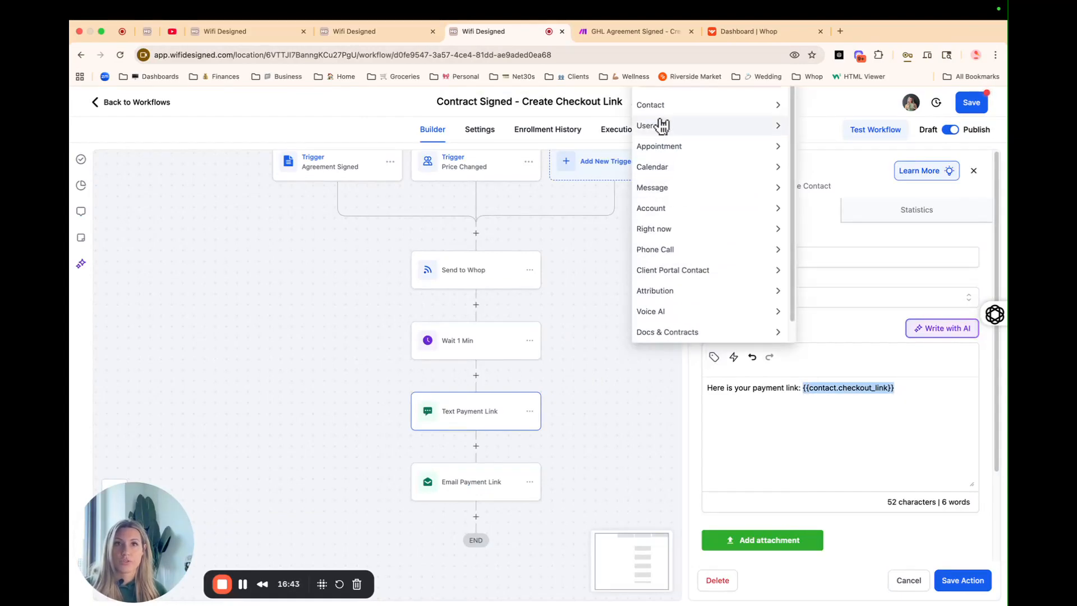
pyautogui.click(651, 106)
pyautogui.scroll(-4, 693, 319)
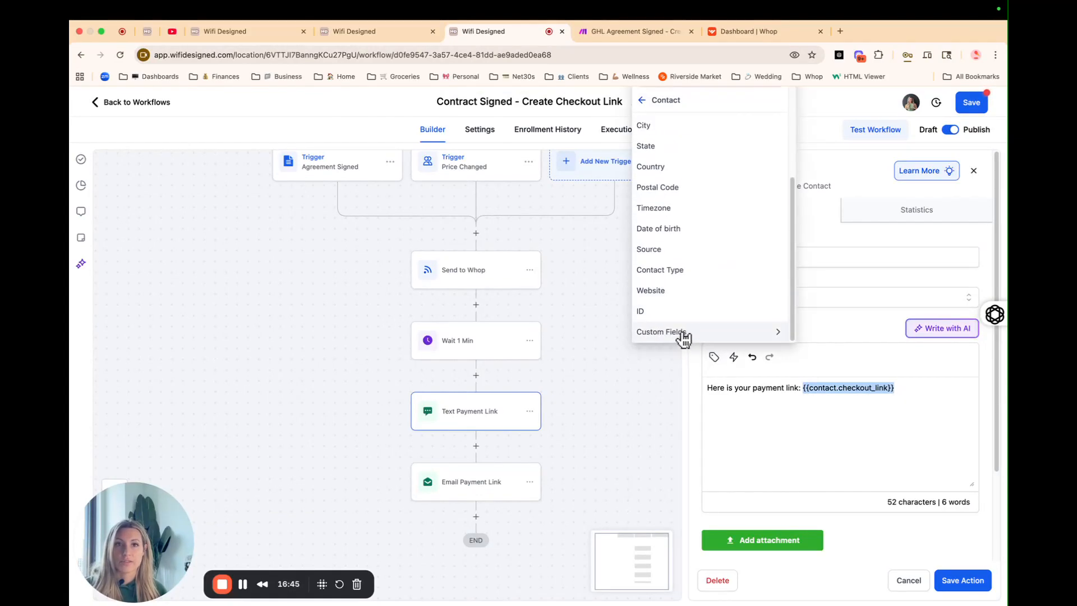
pyautogui.click(683, 334)
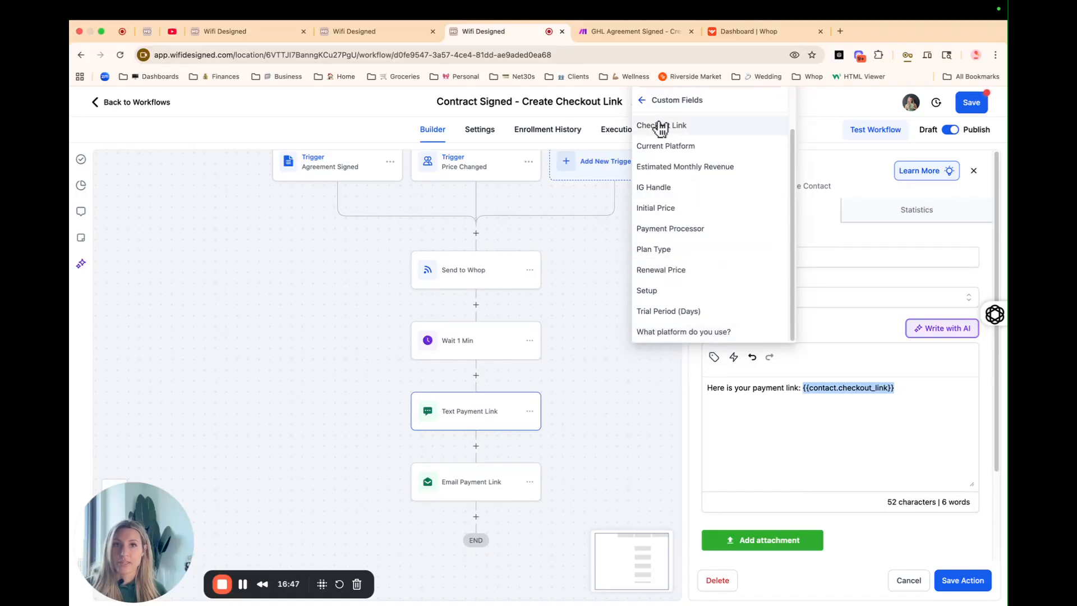
pyautogui.click(642, 100)
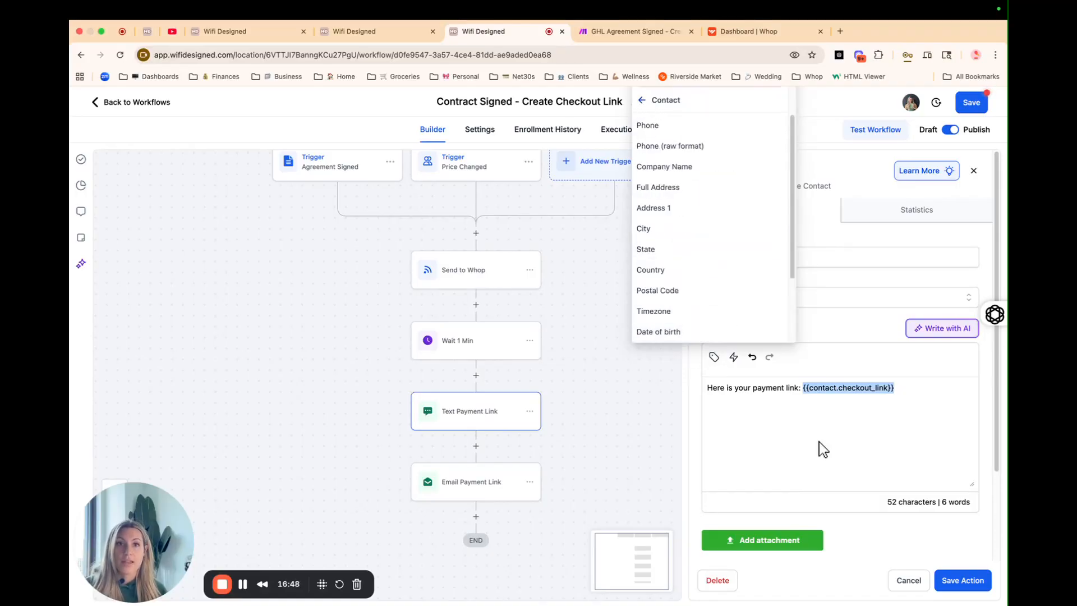
pyautogui.click(850, 426)
pyautogui.click(474, 482)
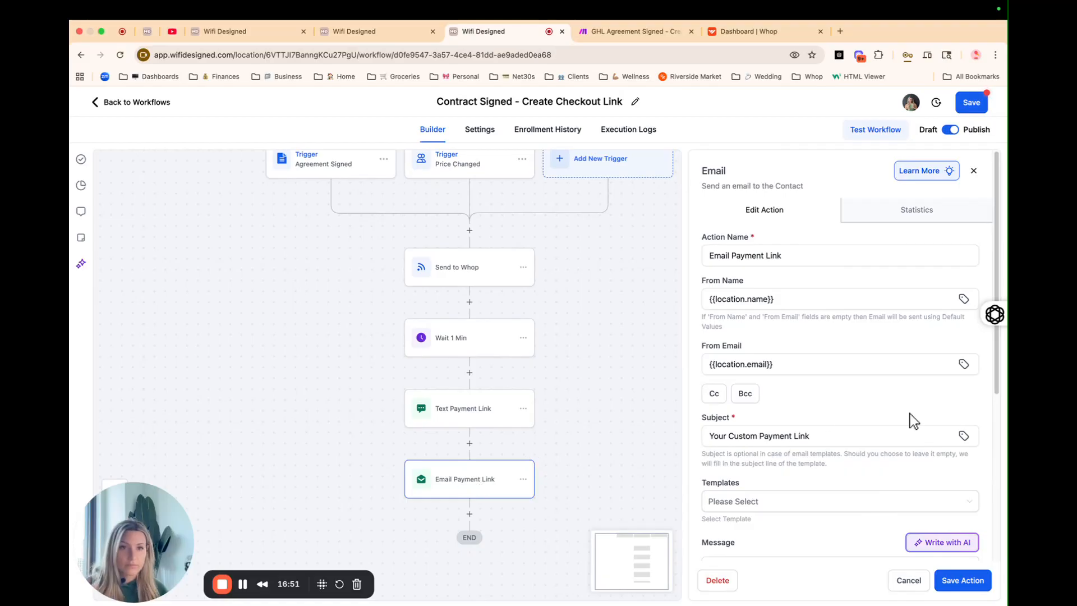
# Step: Check the email reads 'Here is your payment link: {{contact.checkout_link}}', then go to the test contact's tab
pyautogui.scroll(-5, 876, 458)
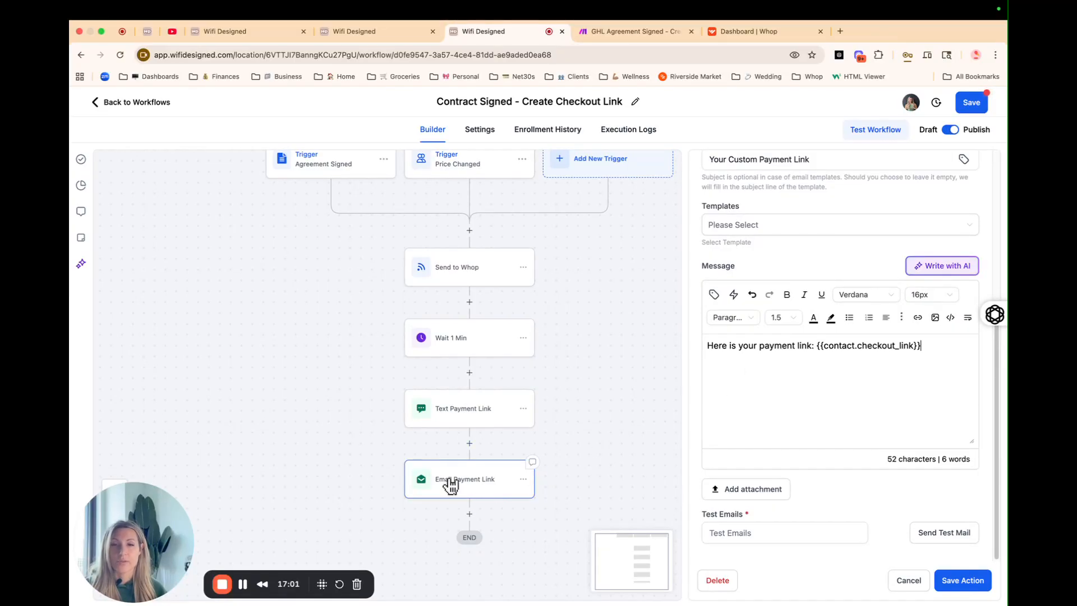
pyautogui.scroll(1, 446, 413)
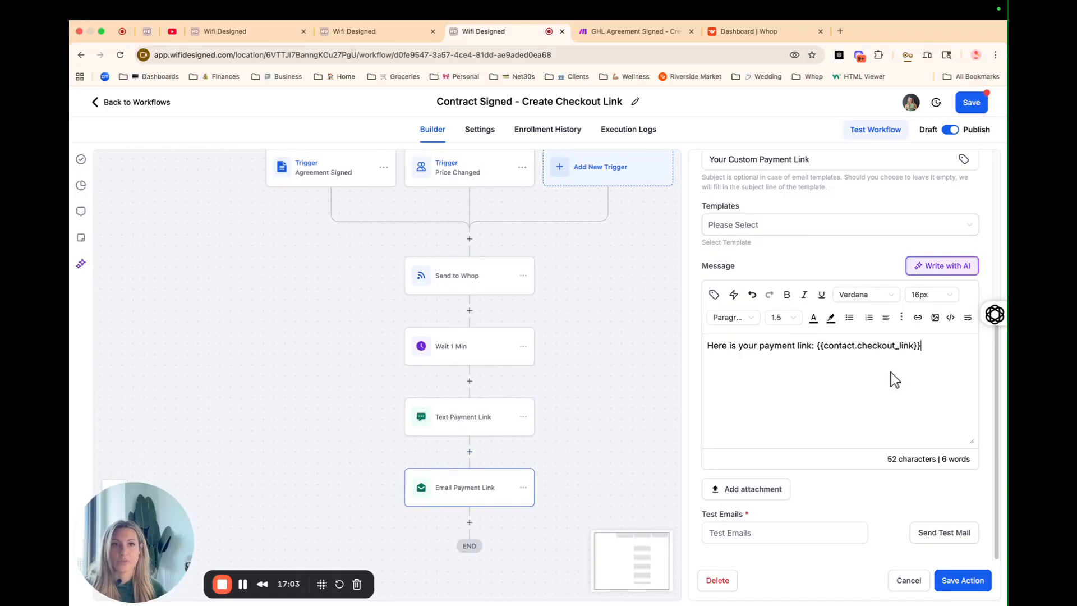
pyautogui.scroll(1, 432, 361)
pyautogui.scroll(2, 841, 393)
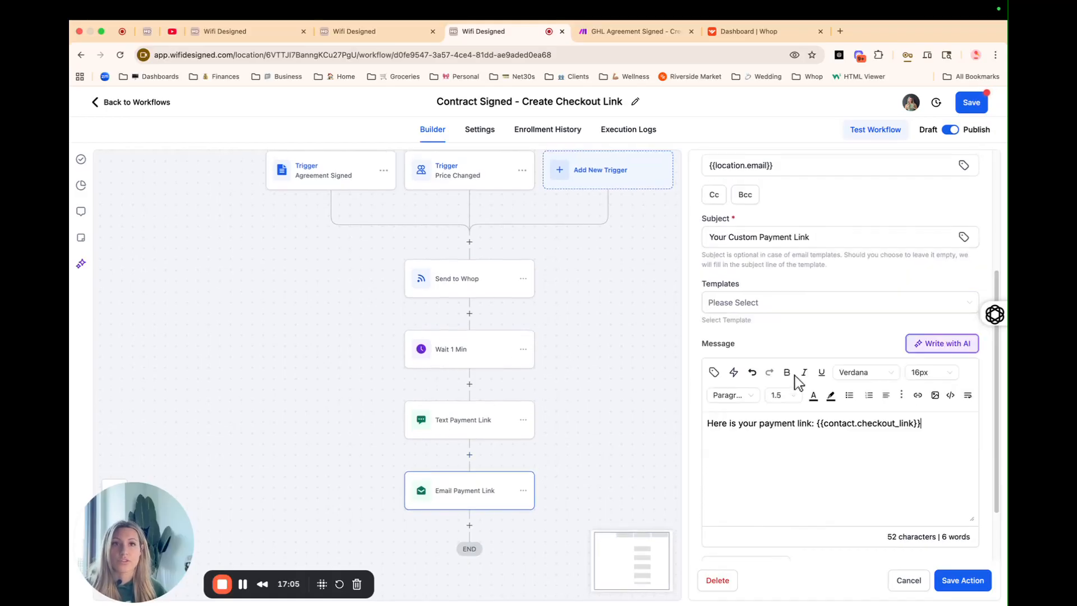
pyautogui.scroll(3, 796, 385)
pyautogui.scroll(-4, 796, 385)
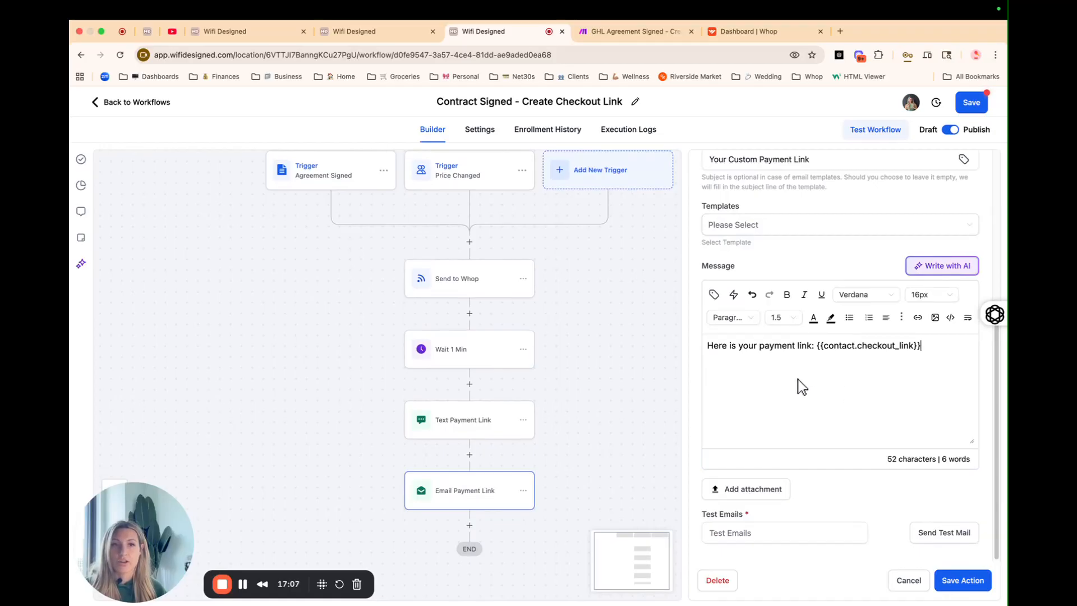
pyautogui.scroll(1, 563, 381)
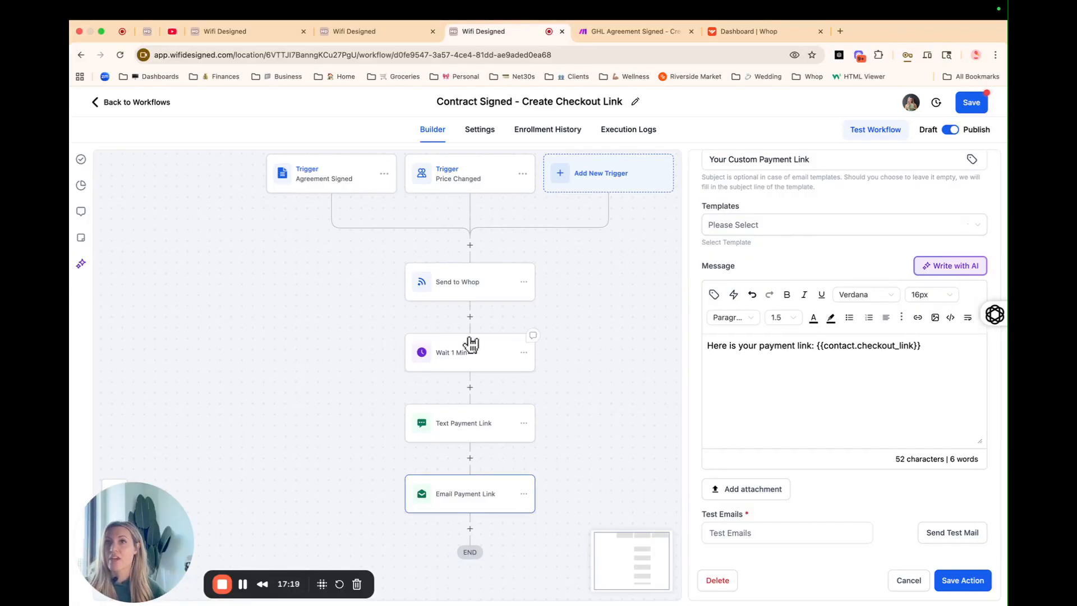
pyautogui.click(345, 33)
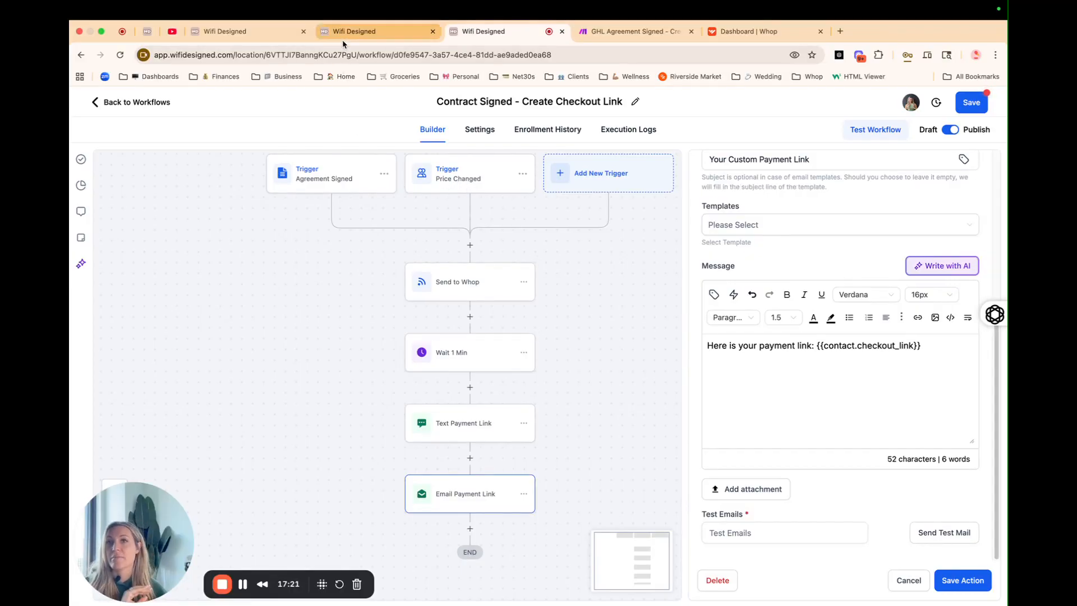